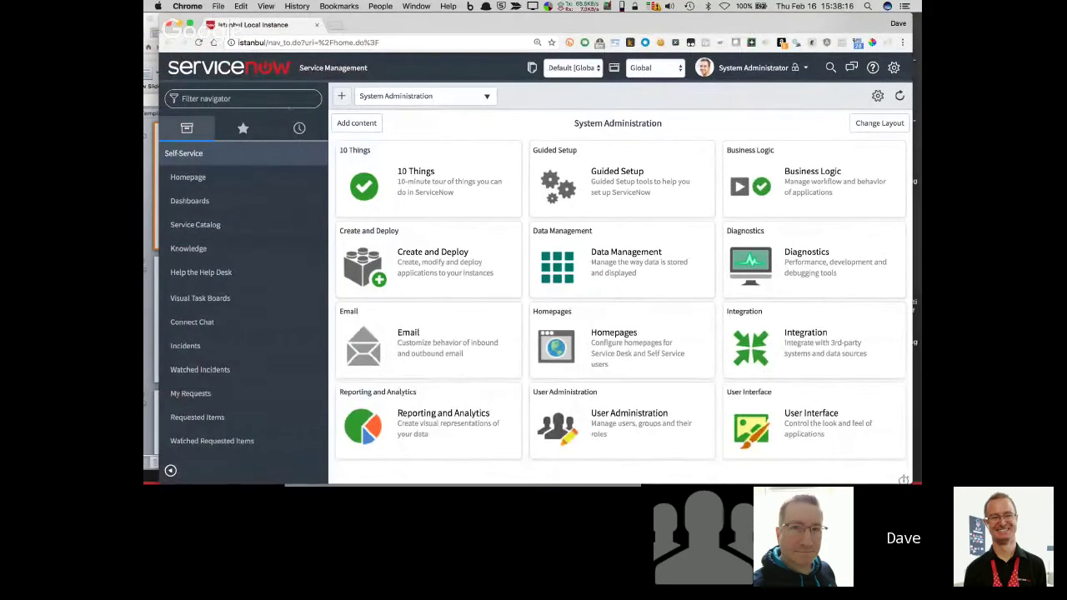
Switch the browser to full screen and filter the navigator for "automated test"
{"action": "left_click", "coordinate": [266, 6]}
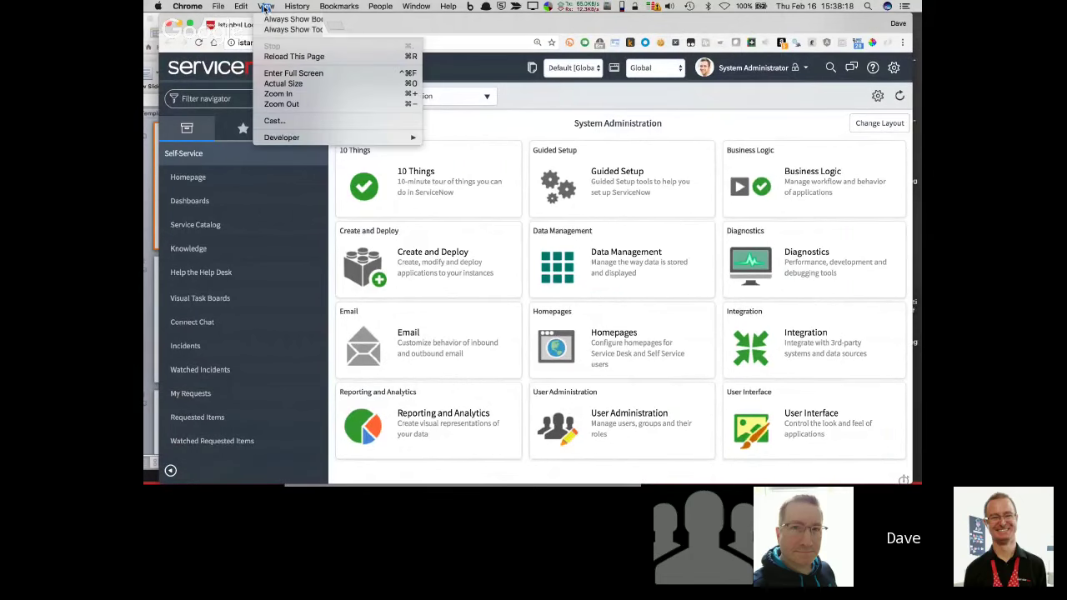
{"action": "left_click", "coordinate": [275, 73]}
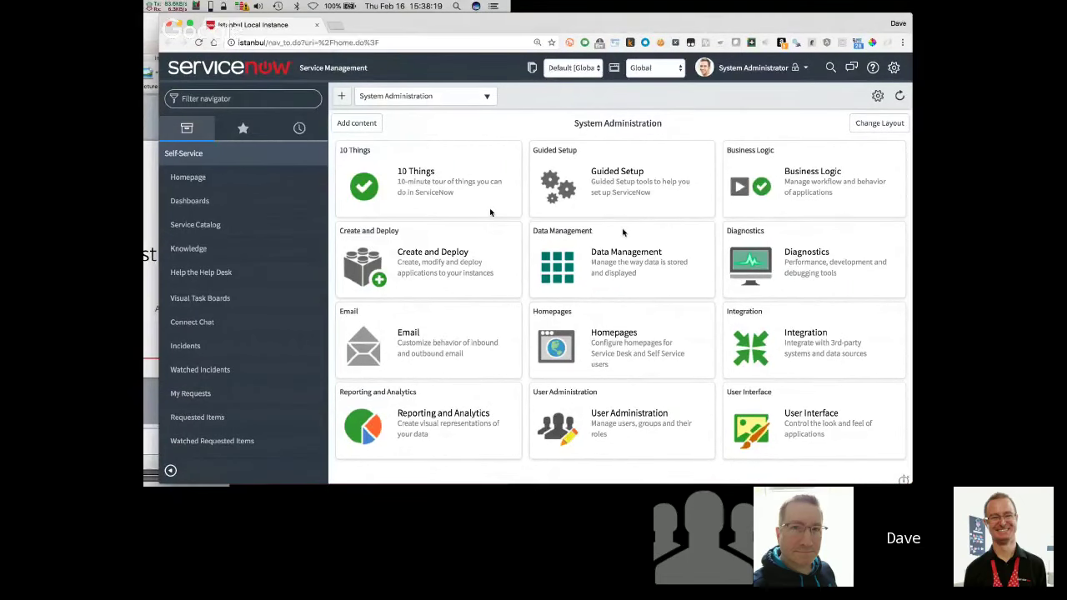
{"action": "type", "text": "automat"}
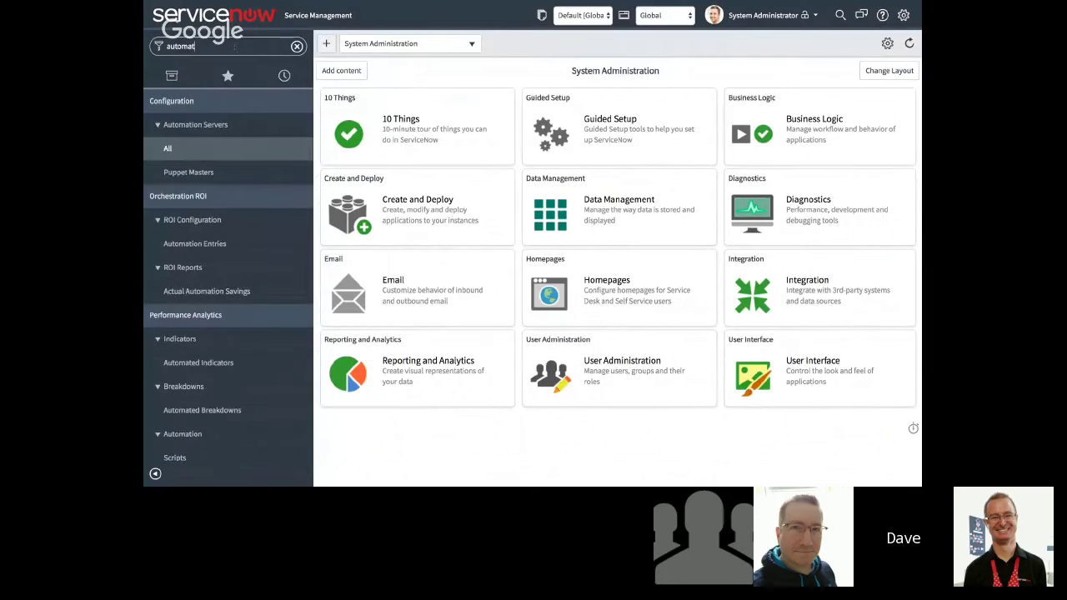
{"action": "type", "text": "ed test"}
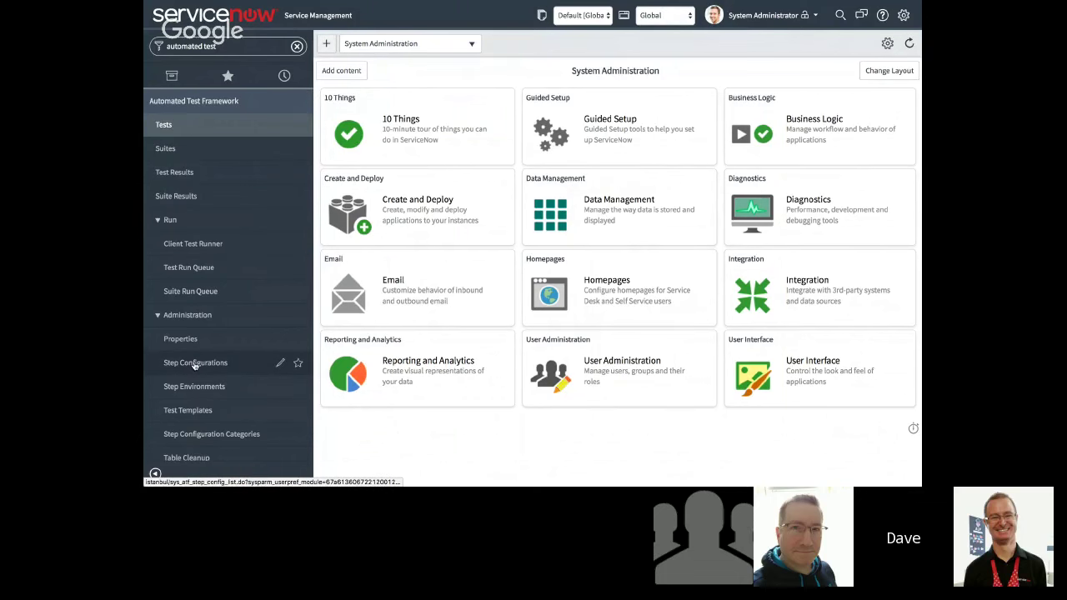
Open the Automated Test Framework's step configurations and review the available form and server steps
{"action": "left_click", "coordinate": [194, 364]}
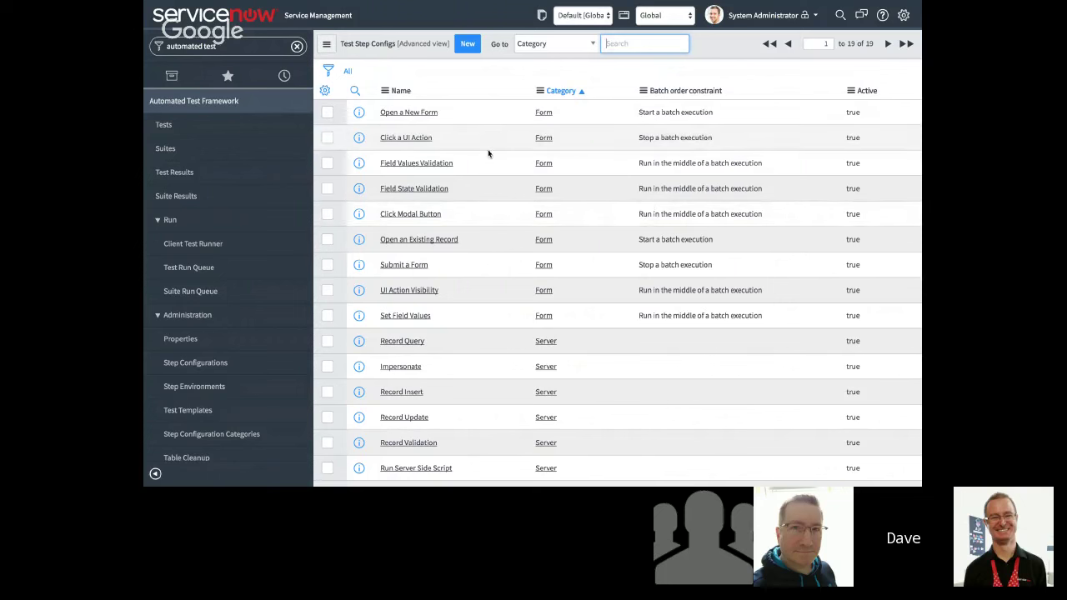
{"action": "scroll", "coordinate": [596, 332], "scroll_direction": "down", "scroll_amount": 2}
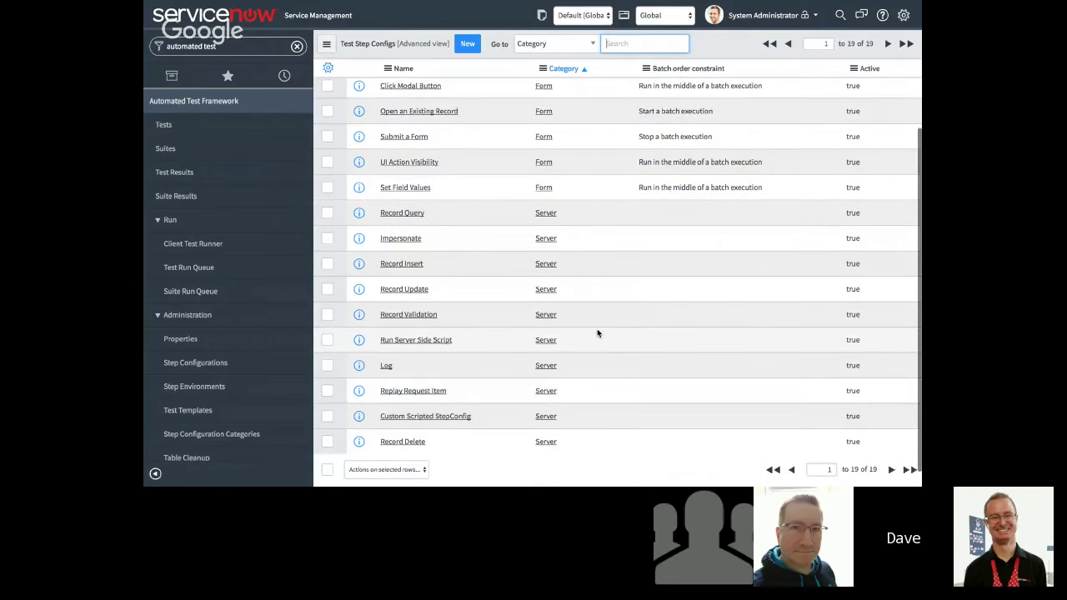
{"action": "scroll", "coordinate": [597, 333], "scroll_direction": "up", "scroll_amount": 2}
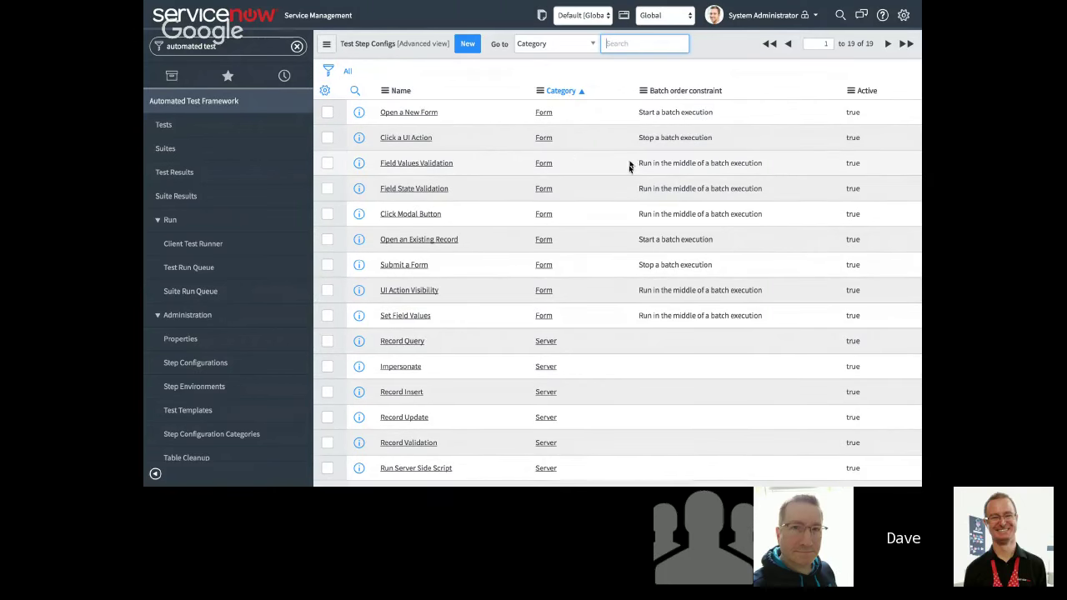
{"action": "scroll", "coordinate": [625, 166], "scroll_direction": "down", "scroll_amount": 3}
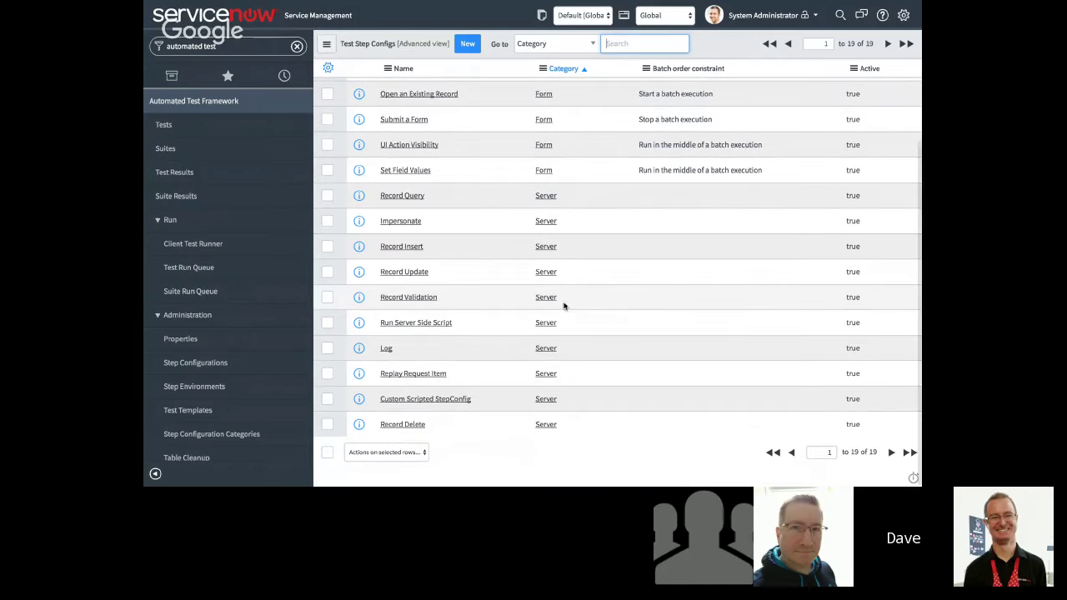
Open the Impersonate step configuration and examine its settings, description script, and input and output variables
{"action": "left_click", "coordinate": [400, 221]}
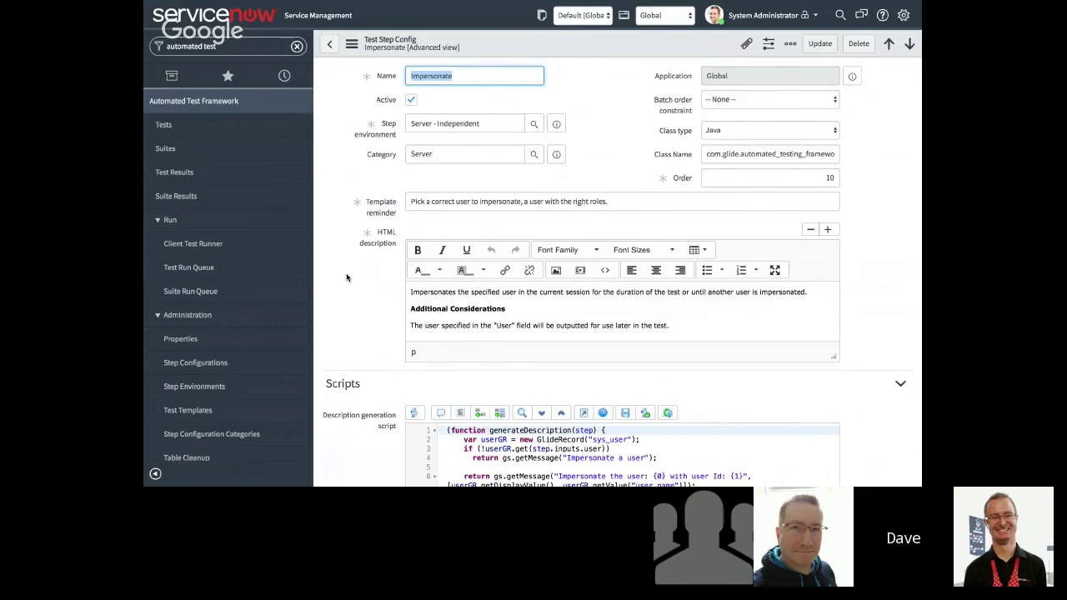
{"action": "scroll", "coordinate": [353, 261], "scroll_direction": "down", "scroll_amount": 3}
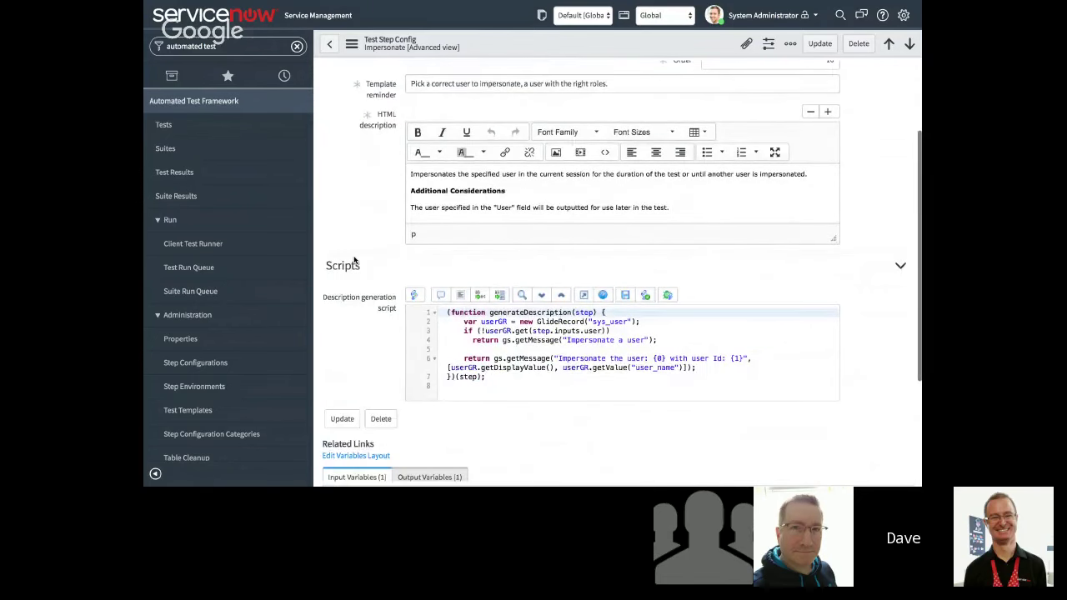
{"action": "scroll", "coordinate": [354, 261], "scroll_direction": "down", "scroll_amount": 3}
{"action": "scroll", "coordinate": [353, 261], "scroll_direction": "up", "scroll_amount": 6}
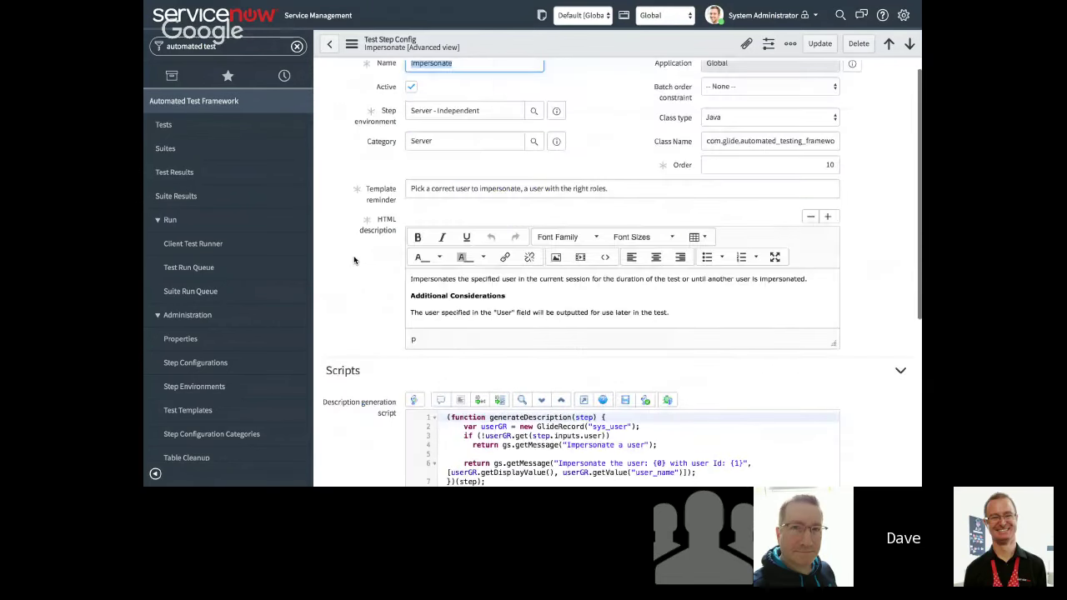
{"action": "scroll", "coordinate": [353, 261], "scroll_direction": "down", "scroll_amount": 6}
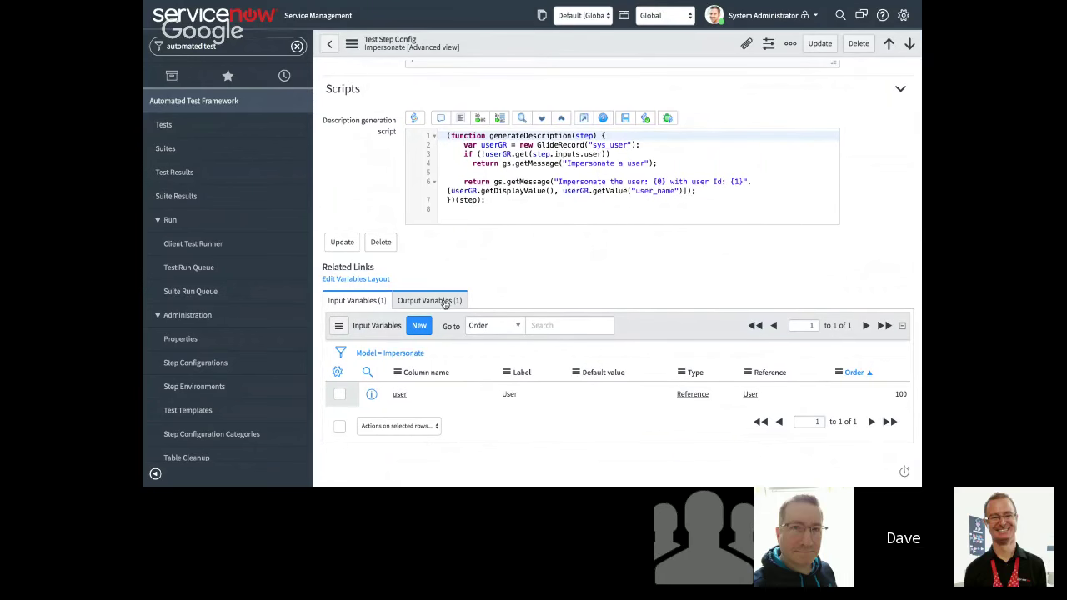
{"action": "left_click", "coordinate": [444, 302]}
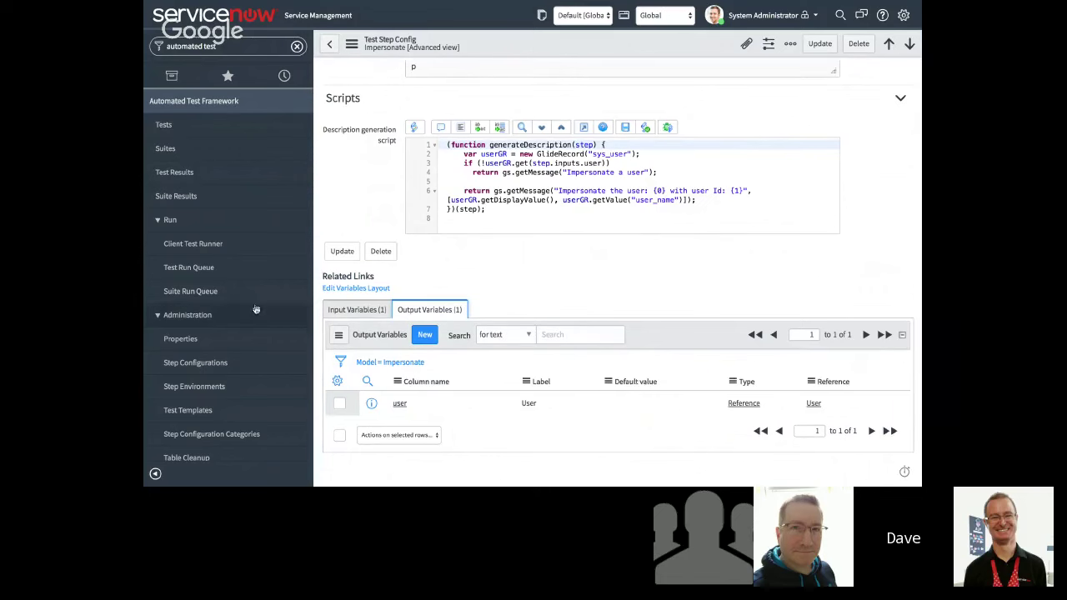
{"action": "left_click", "coordinate": [359, 310]}
{"action": "scroll", "coordinate": [559, 323], "scroll_direction": "up", "scroll_amount": 3}
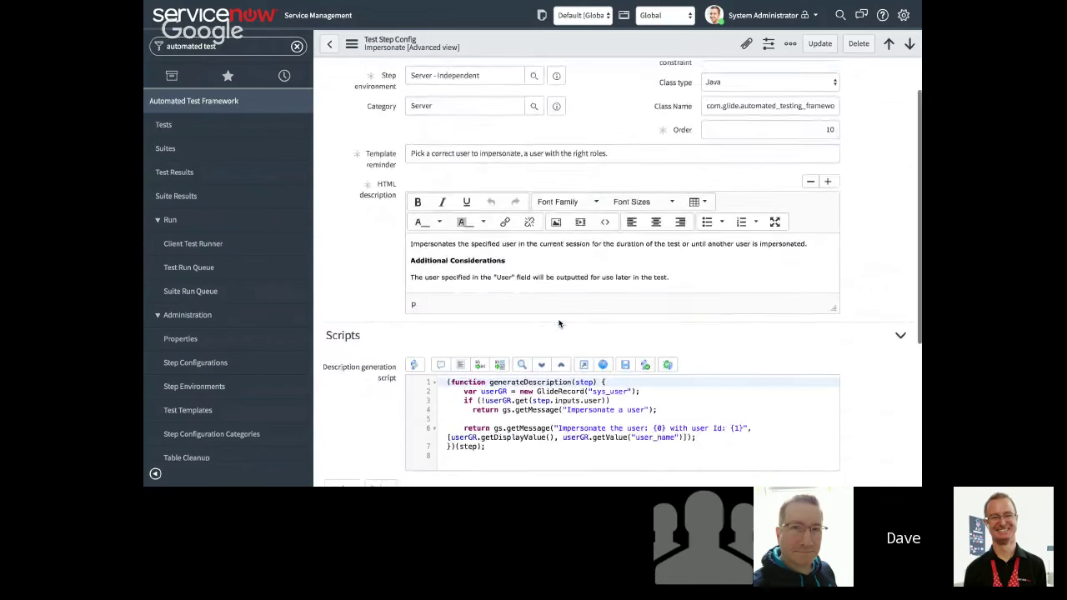
{"action": "scroll", "coordinate": [559, 323], "scroll_direction": "up", "scroll_amount": 1}
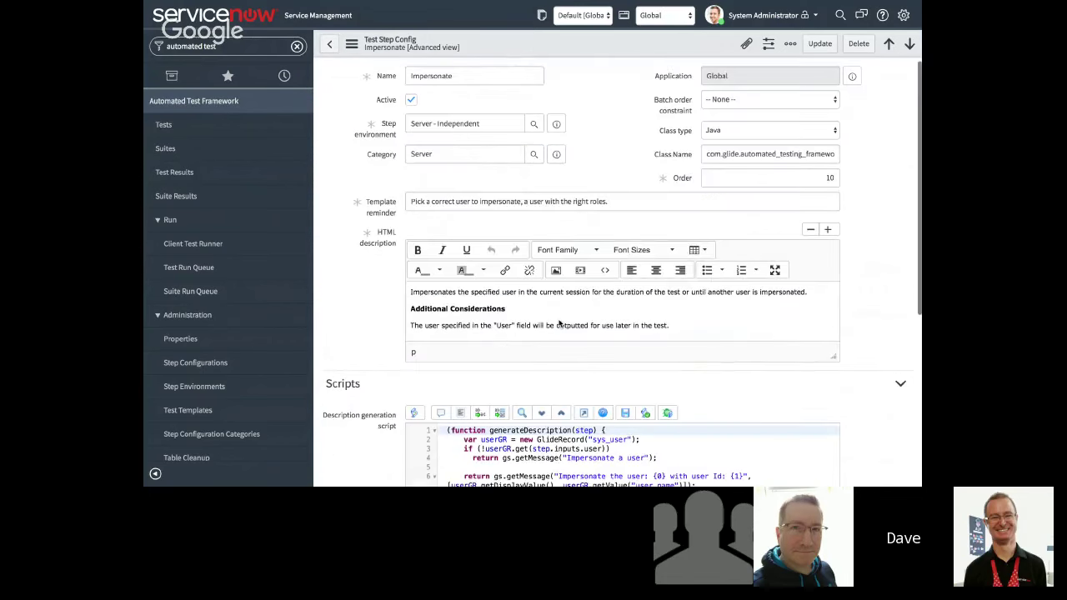
View the test step environments and return to the step configurations list to look through it again
{"action": "left_click", "coordinate": [194, 387]}
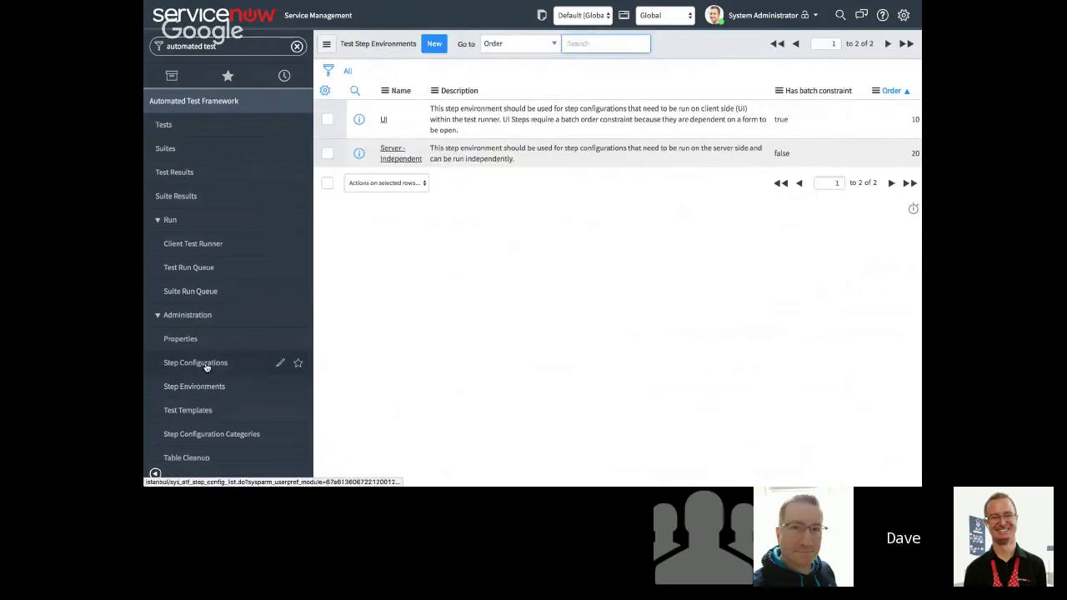
{"action": "left_click", "coordinate": [205, 365]}
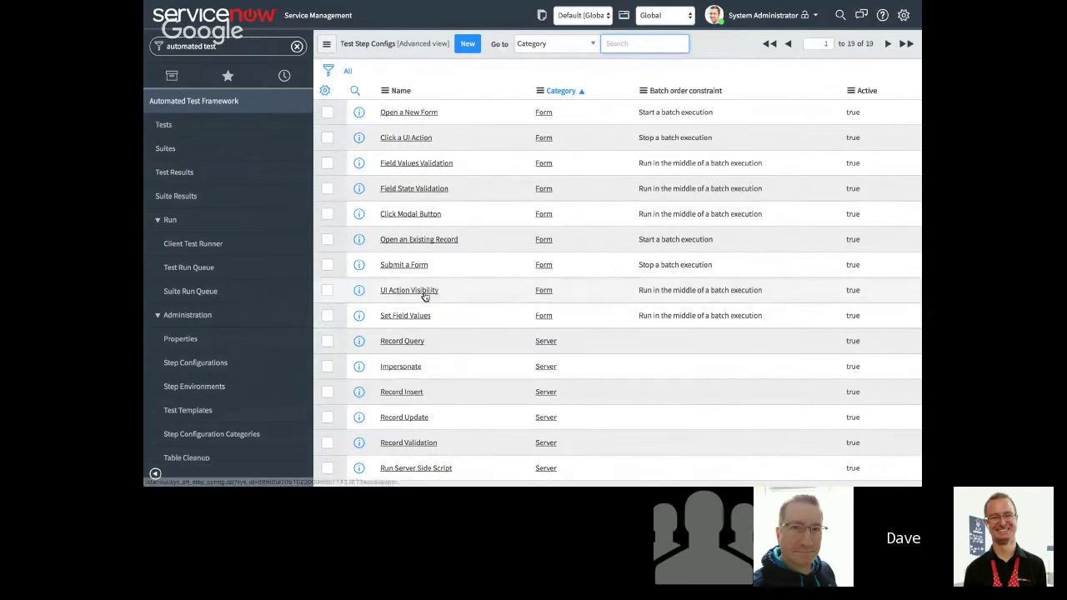
{"action": "scroll", "coordinate": [495, 281], "scroll_direction": "down", "scroll_amount": 3}
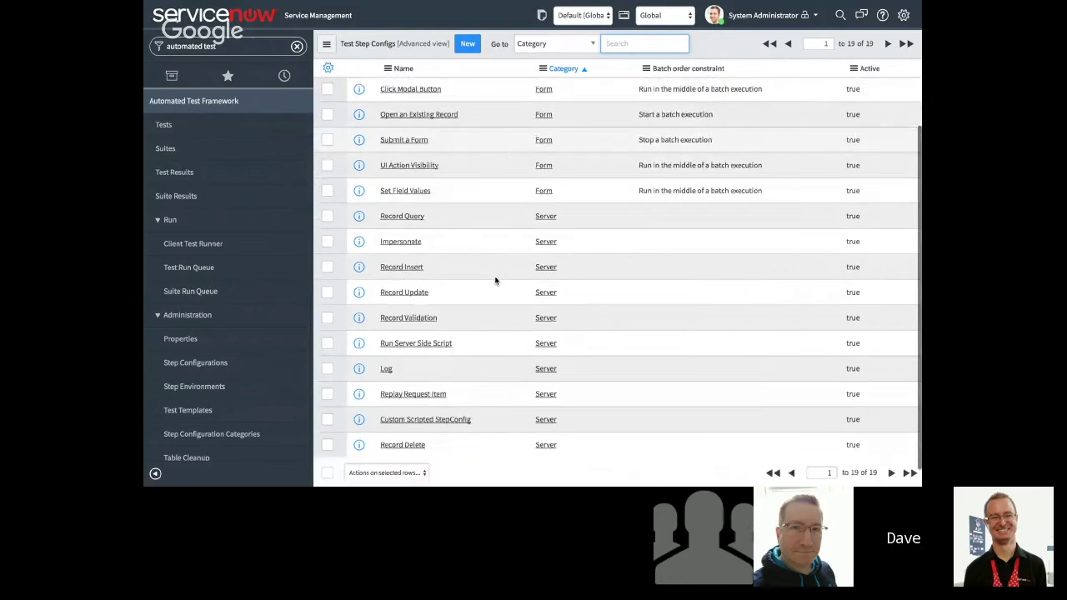
{"action": "scroll", "coordinate": [500, 287], "scroll_direction": "down", "scroll_amount": 1}
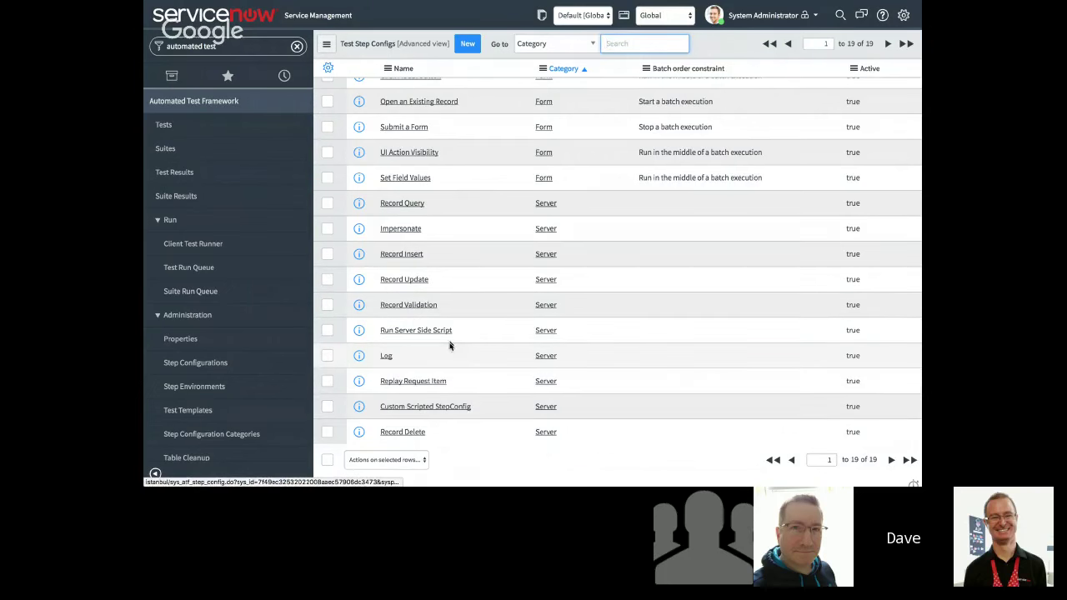
{"action": "scroll", "coordinate": [445, 370], "scroll_direction": "up", "scroll_amount": 3}
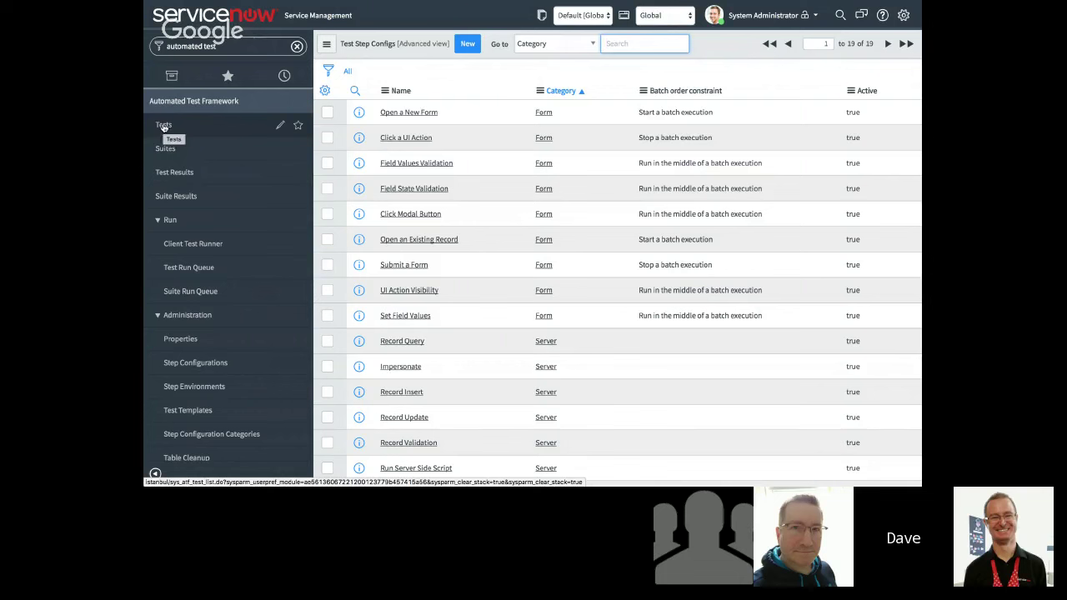
{"action": "key", "text": "super+Tab"}
{"action": "key", "text": "super+Tab"}
{"action": "key", "text": "super+Tab"}
{"action": "key", "text": "super+Tab"}
{"action": "key", "text": "super+Tab"}
{"action": "key", "text": "super+Tab"}
{"action": "key", "text": "super+Tab"}
{"action": "key", "text": "super+Tab"}
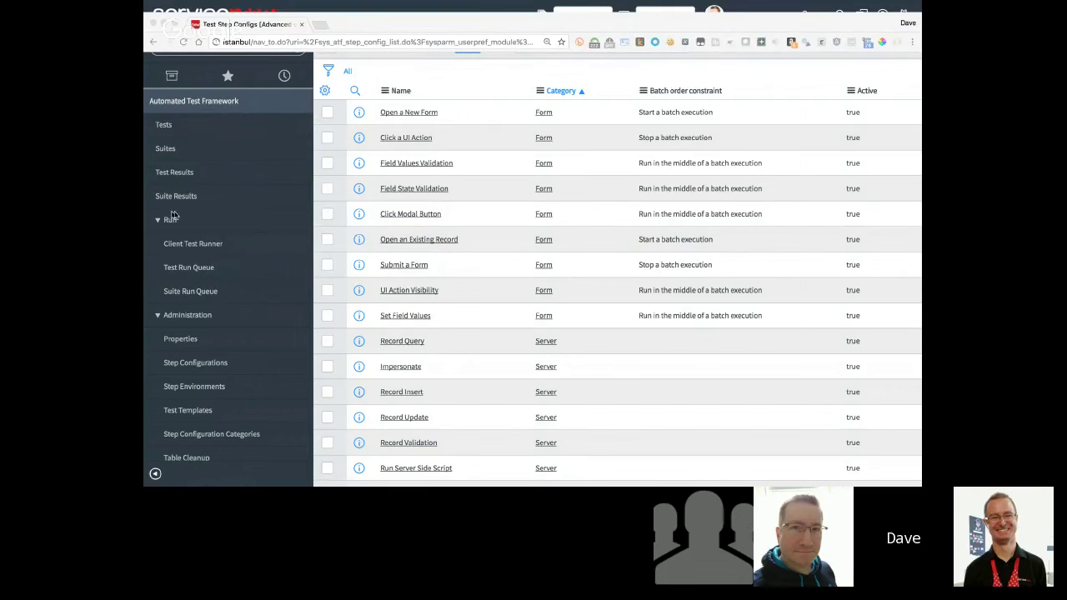
Look through the list of automated tests and open Basic UI Test to examine its test steps
{"action": "left_click", "coordinate": [164, 125]}
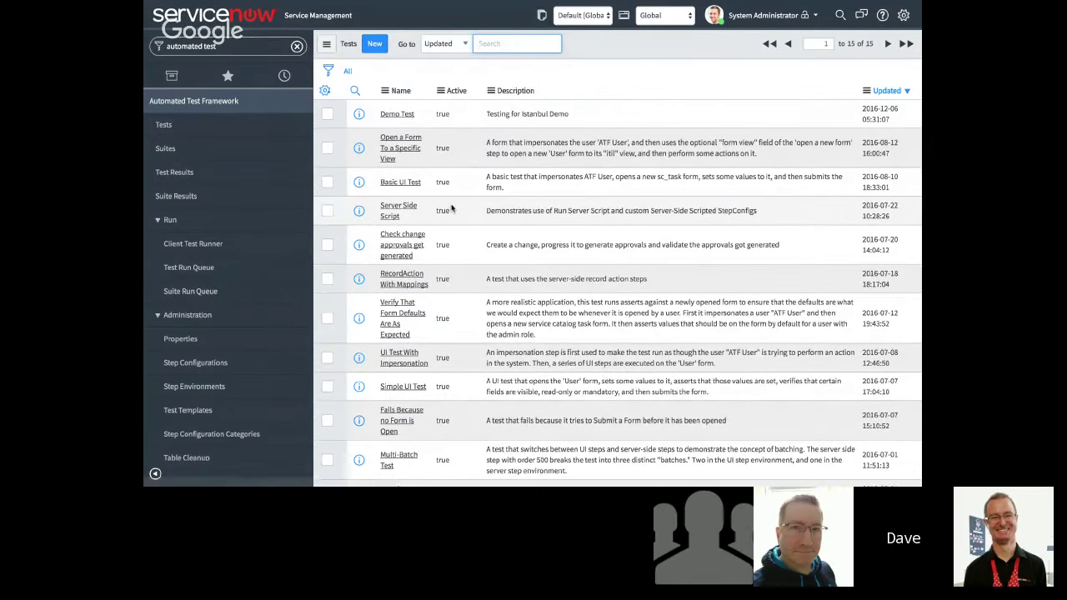
{"action": "scroll", "coordinate": [450, 207], "scroll_direction": "down", "scroll_amount": 2}
{"action": "scroll", "coordinate": [451, 207], "scroll_direction": "down", "scroll_amount": 4}
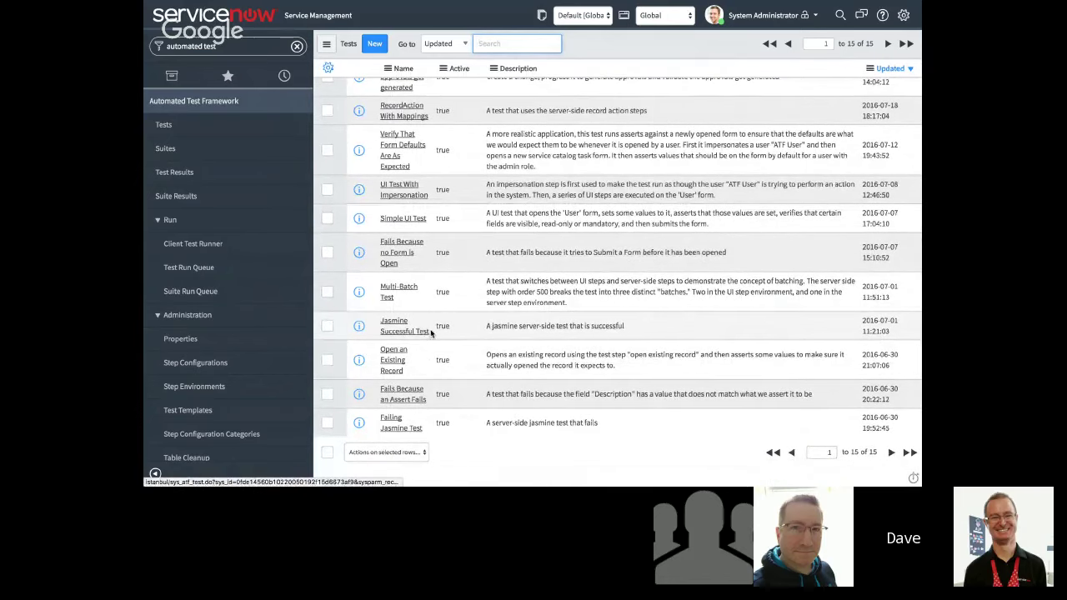
{"action": "scroll", "coordinate": [414, 369], "scroll_direction": "up", "scroll_amount": 1}
{"action": "scroll", "coordinate": [415, 369], "scroll_direction": "up", "scroll_amount": 2}
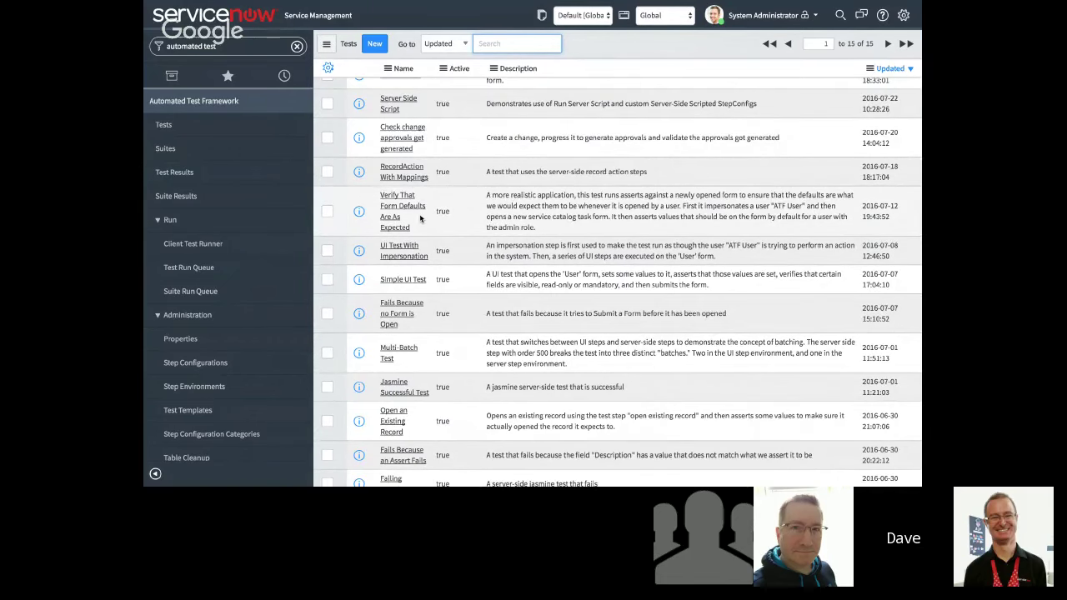
{"action": "scroll", "coordinate": [423, 220], "scroll_direction": "up", "scroll_amount": 2}
{"action": "scroll", "coordinate": [421, 218], "scroll_direction": "up", "scroll_amount": 1}
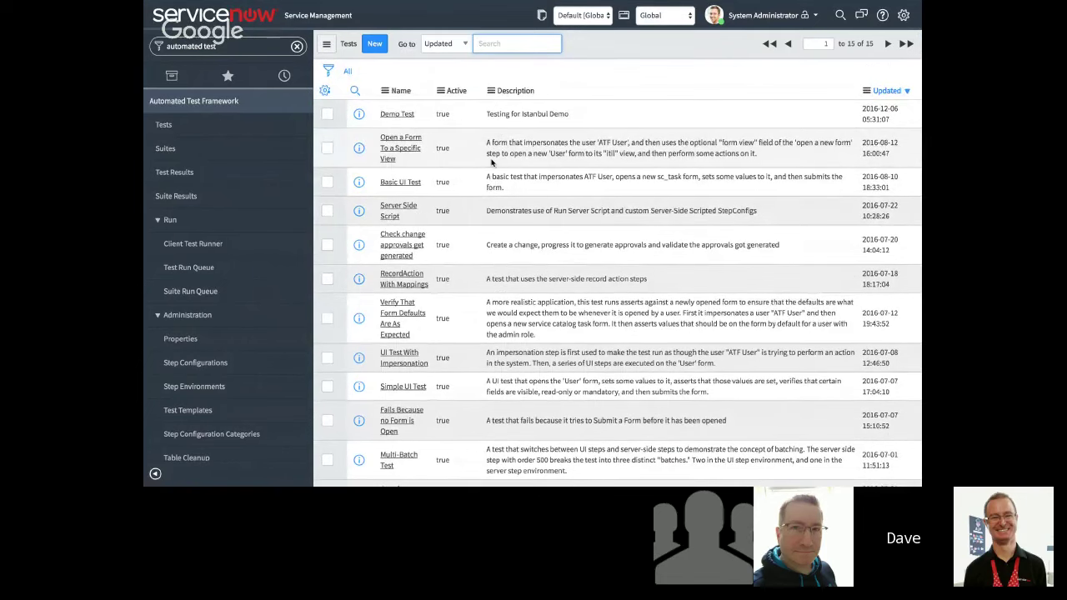
{"action": "left_click", "coordinate": [404, 184]}
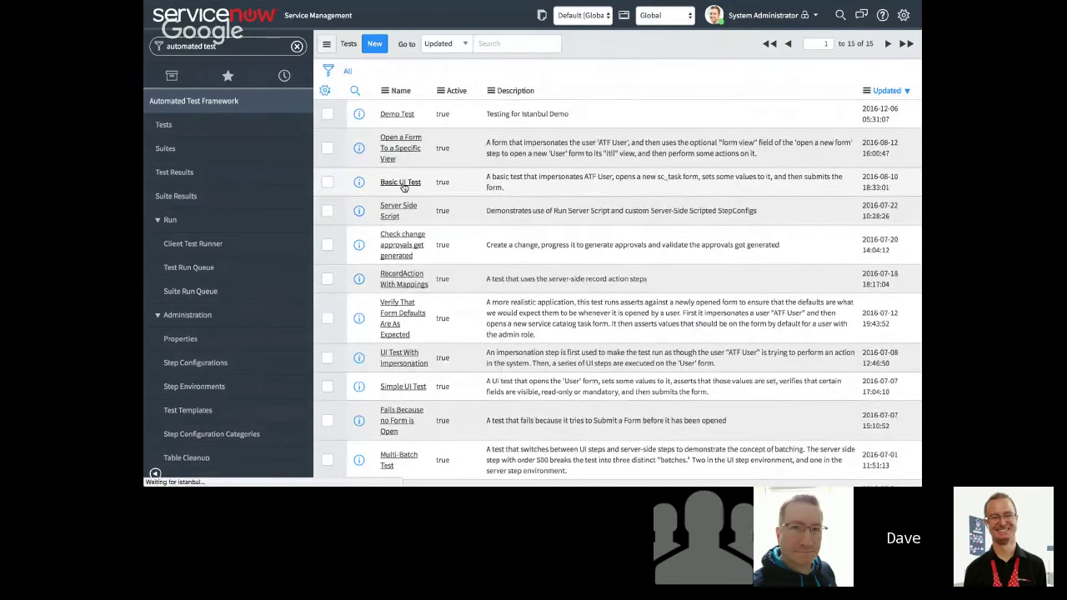
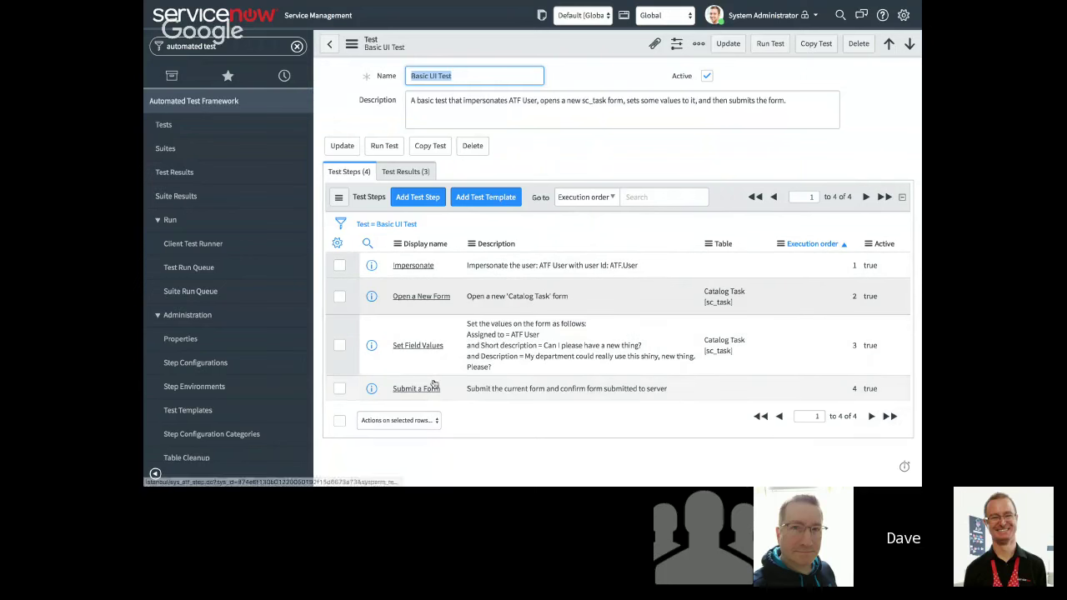
Open the test "Verify That Form Defaults Are As Expected" and run it in a Client Test Runner
{"action": "left_click", "coordinate": [164, 125]}
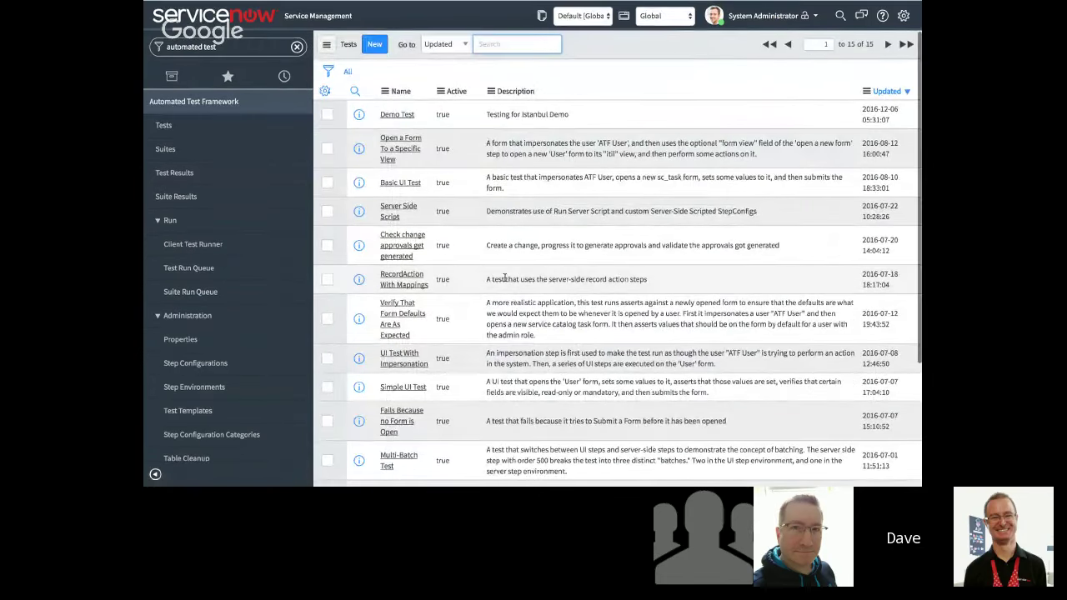
{"action": "left_click", "coordinate": [395, 324]}
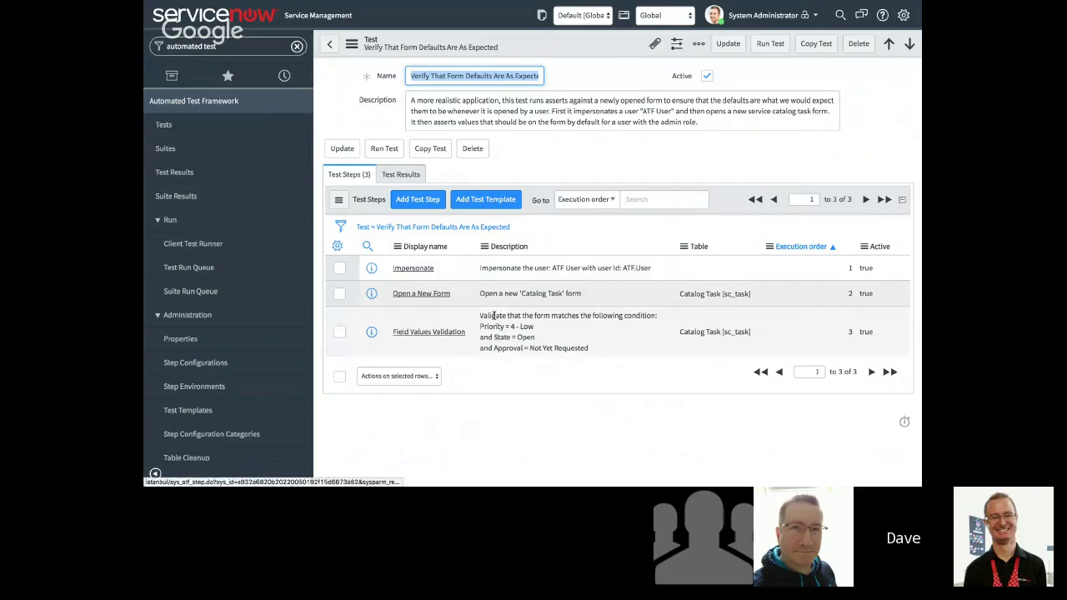
{"action": "left_click", "coordinate": [384, 149]}
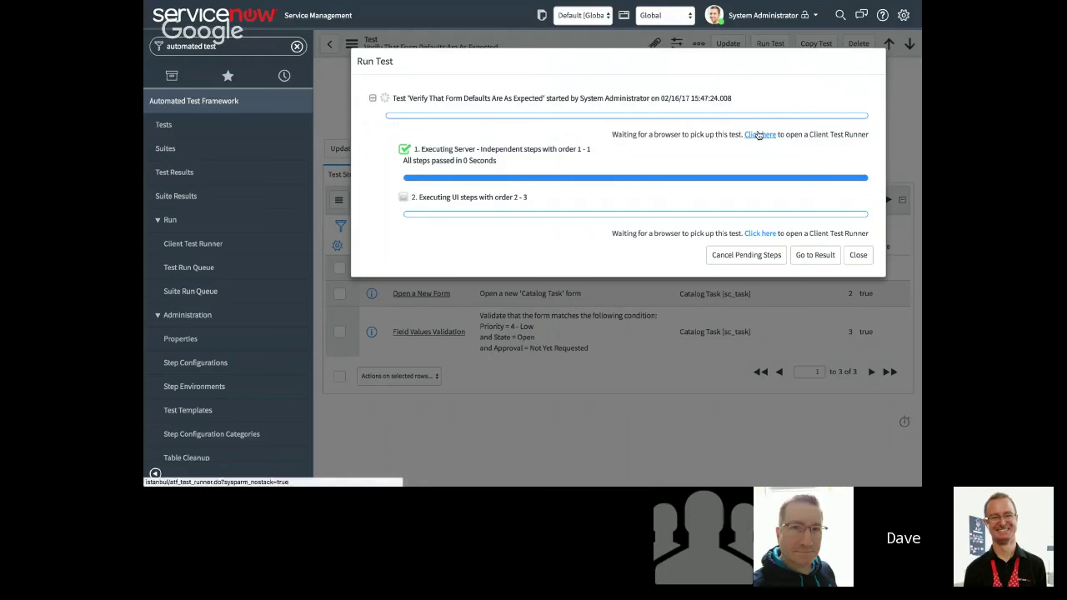
{"action": "mouse_move", "coordinate": [448, 5]}
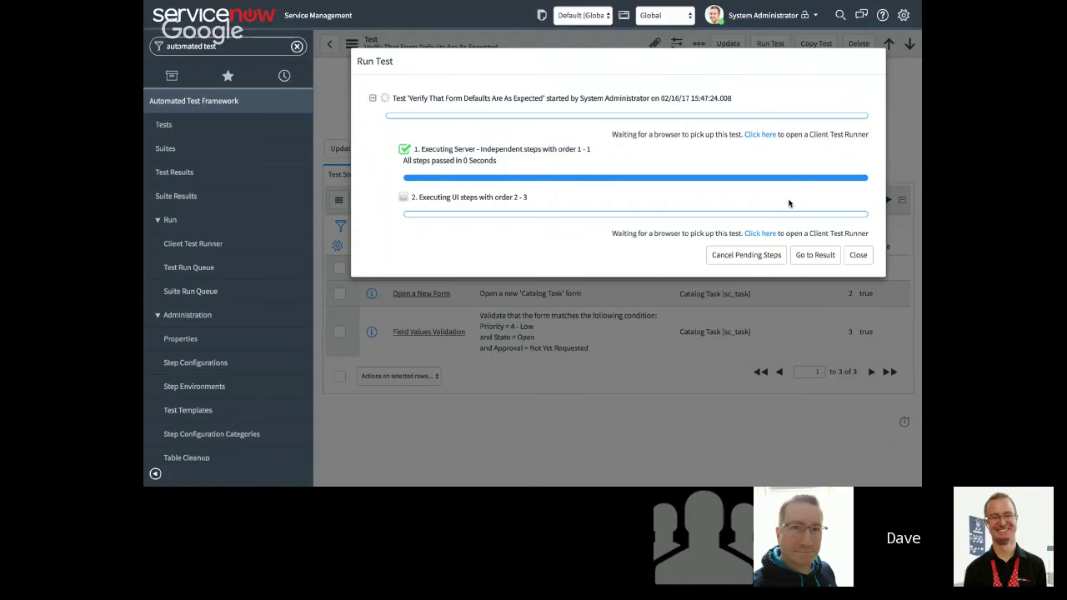
{"action": "left_click", "coordinate": [760, 134]}
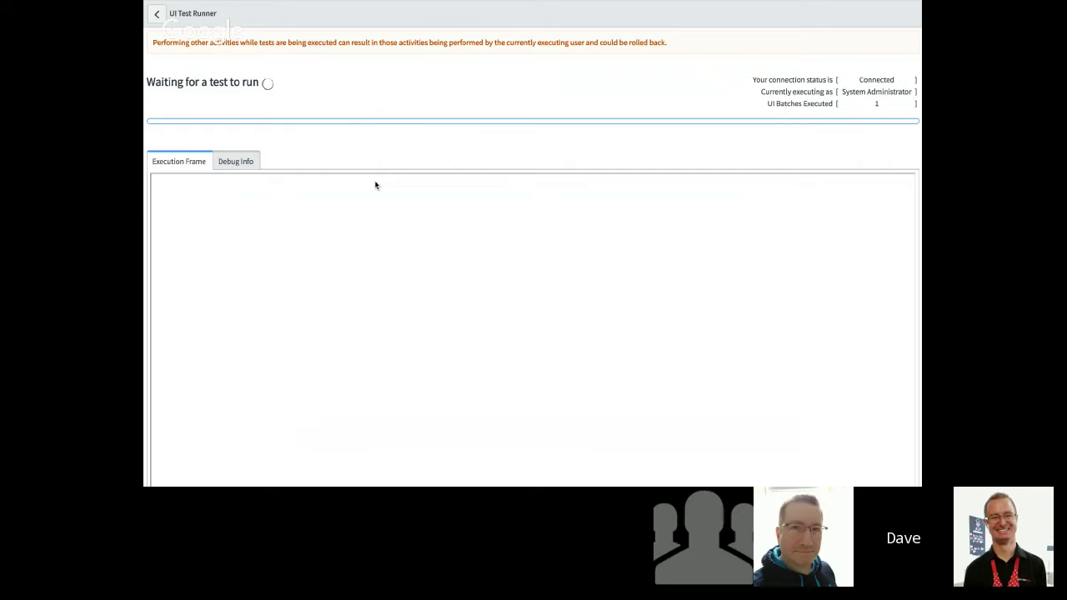
Examine the test runner's debug info for the executed test, including the results and request output
{"action": "left_click", "coordinate": [236, 162]}
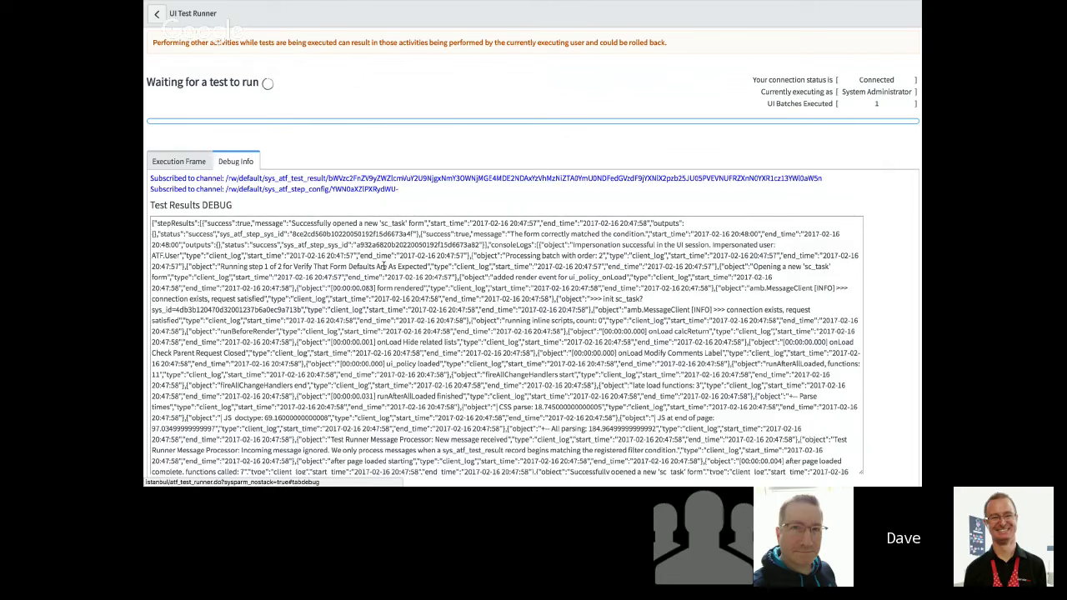
{"action": "scroll", "coordinate": [383, 265], "scroll_direction": "down", "scroll_amount": 1}
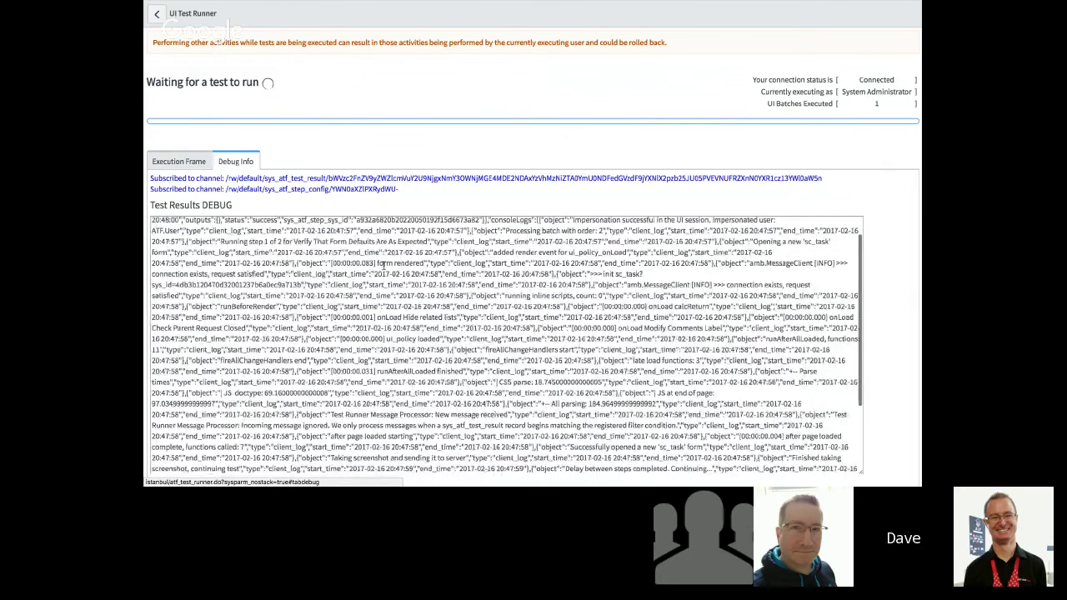
{"action": "scroll", "coordinate": [382, 265], "scroll_direction": "down", "scroll_amount": 3}
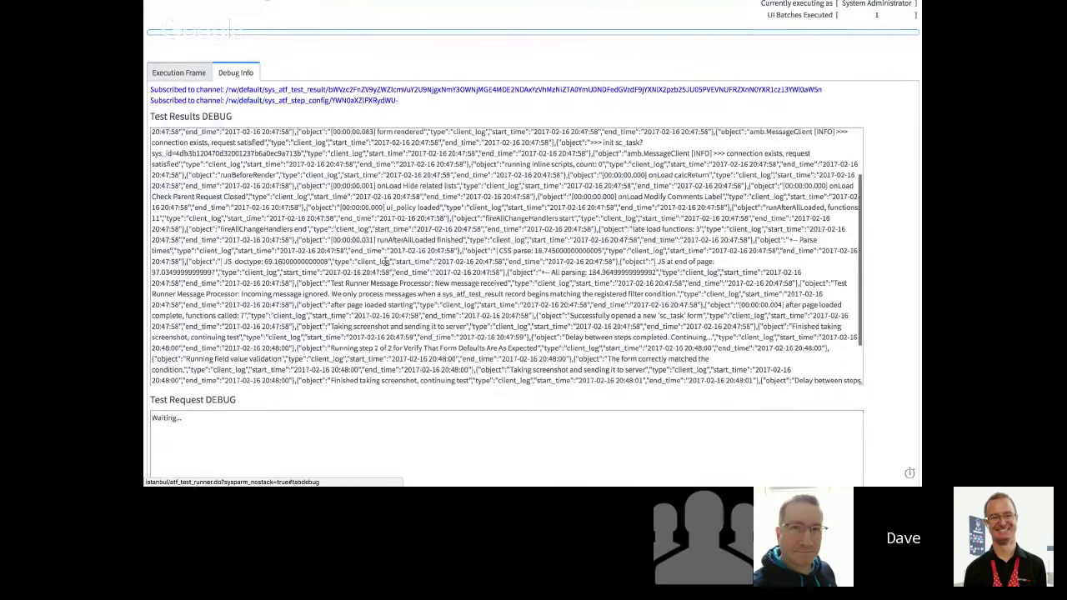
Go from the test runner to the finished test's result record and sort its step results by ascending execution order
{"action": "scroll", "coordinate": [385, 261], "scroll_direction": "up", "scroll_amount": 5}
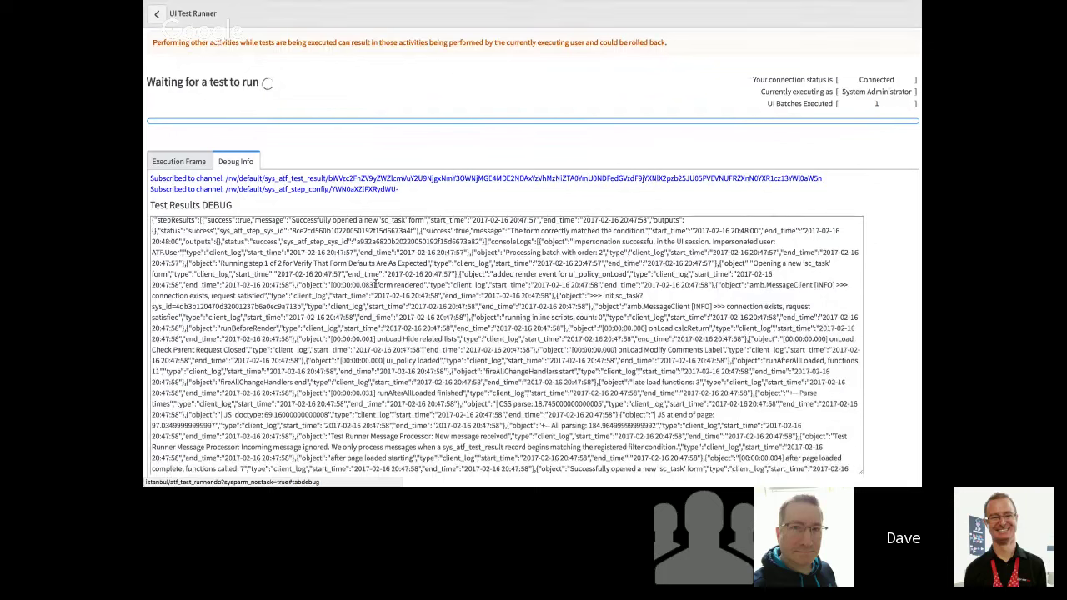
{"action": "left_click", "coordinate": [183, 165]}
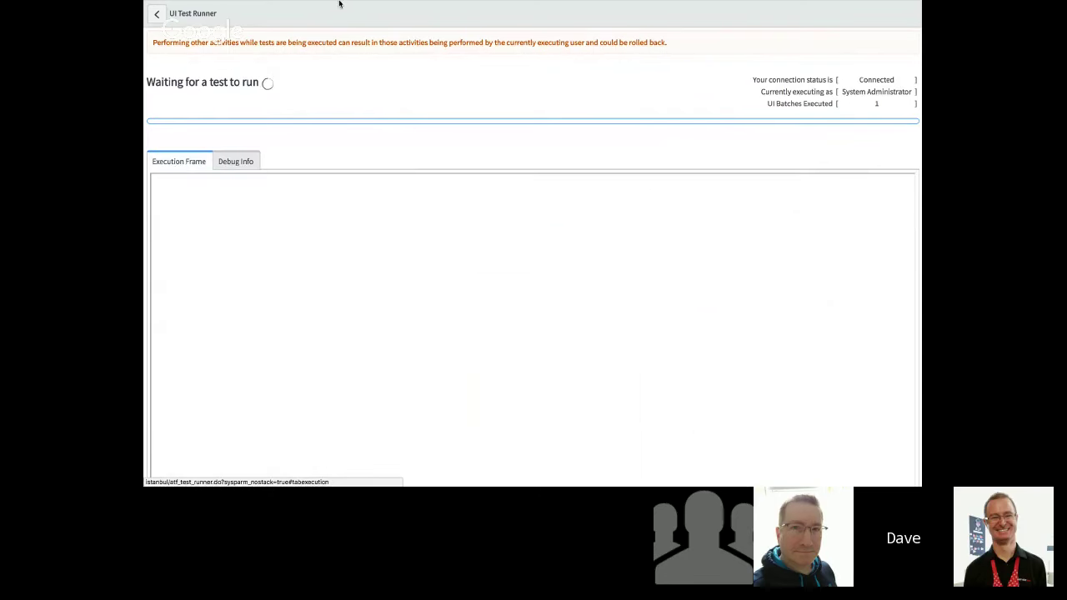
{"action": "mouse_move", "coordinate": [339, 3]}
{"action": "left_click", "coordinate": [235, 27]}
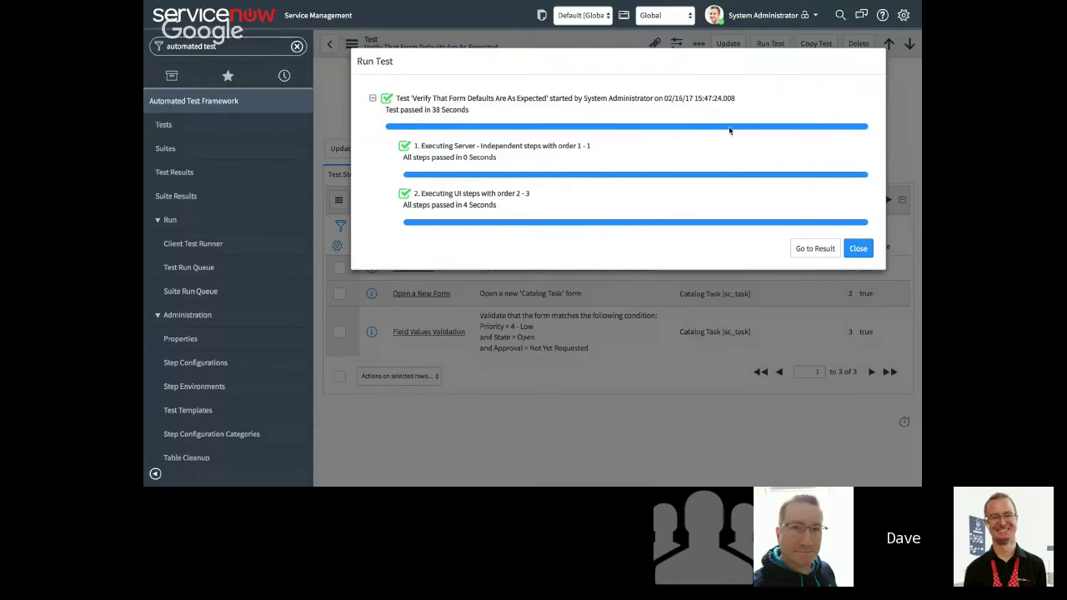
{"action": "left_click", "coordinate": [808, 249]}
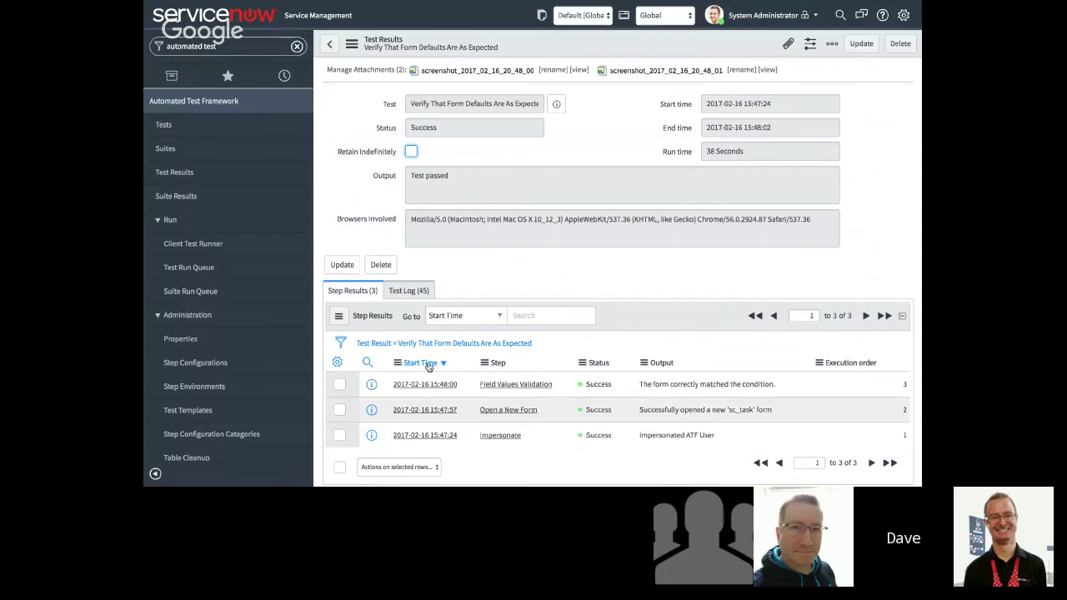
{"action": "left_click", "coordinate": [857, 364]}
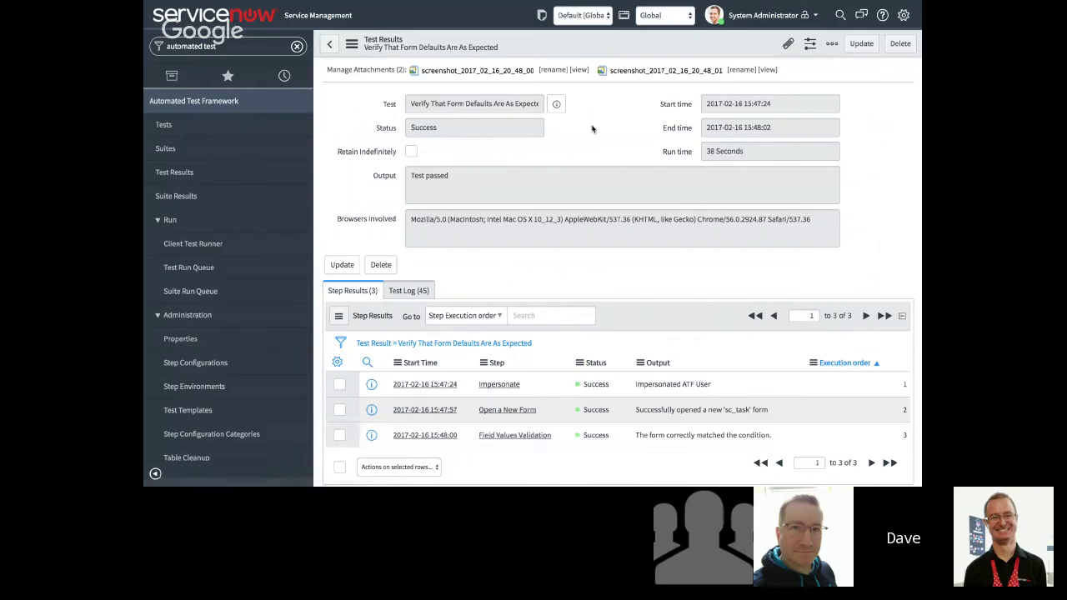
View the first screenshot attached to the test result and return to the result record
{"action": "left_click", "coordinate": [580, 72]}
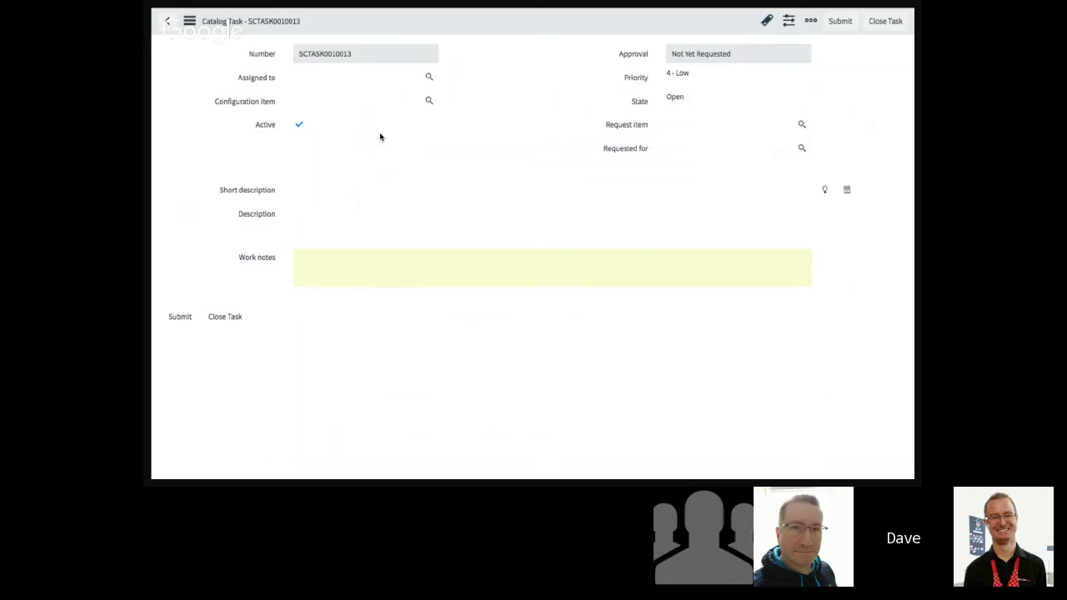
{"action": "mouse_move", "coordinate": [315, 2]}
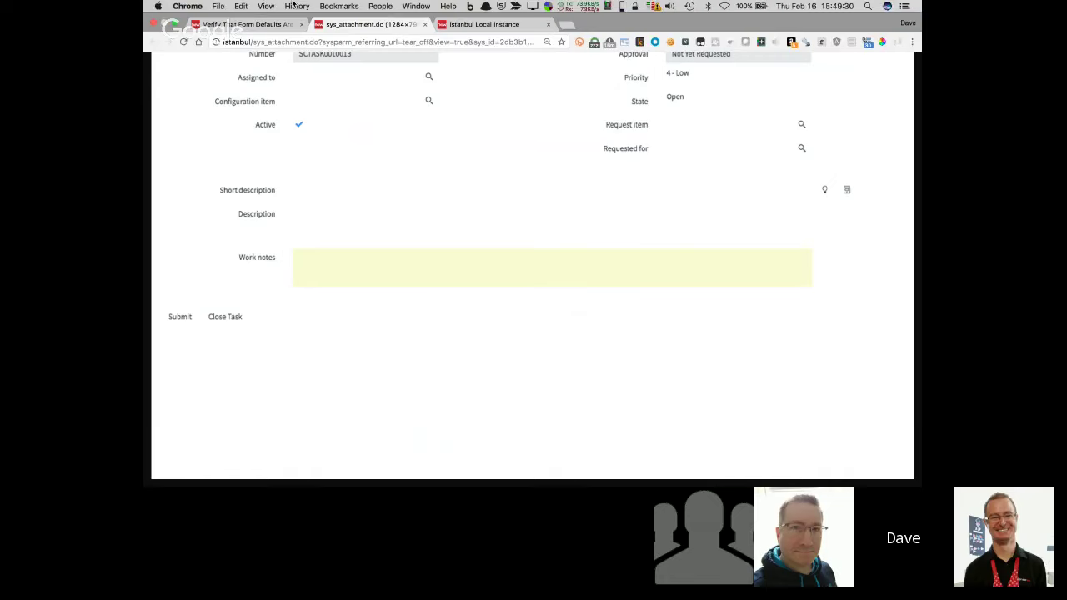
{"action": "left_click", "coordinate": [259, 25]}
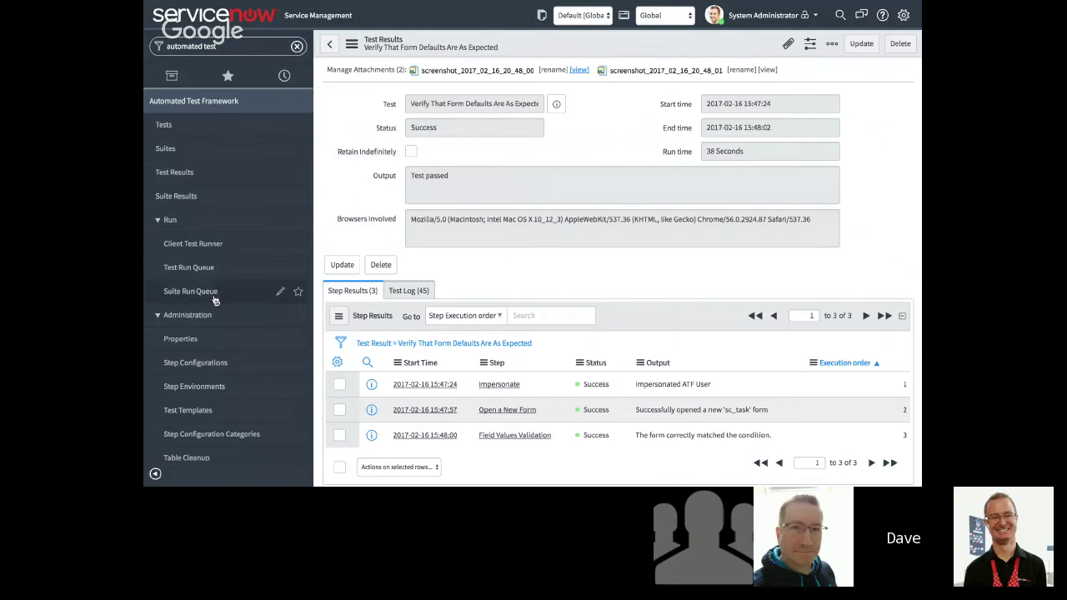
Review the Automated Test Framework properties, and open Mixed Test Suite from the list of test suites
{"action": "scroll", "coordinate": [223, 279], "scroll_direction": "down", "scroll_amount": 1}
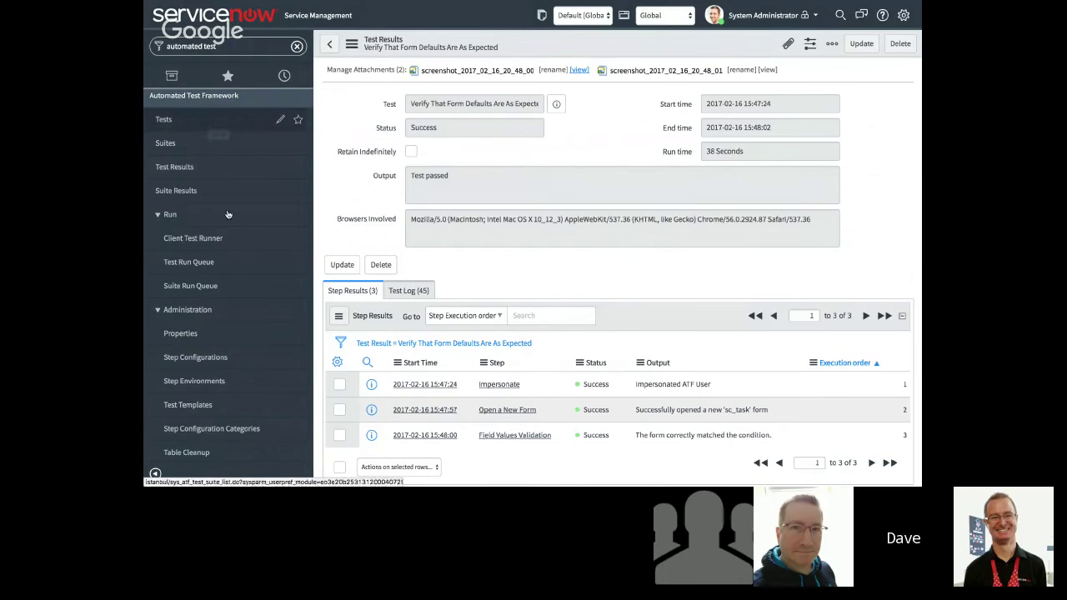
{"action": "left_click", "coordinate": [182, 334]}
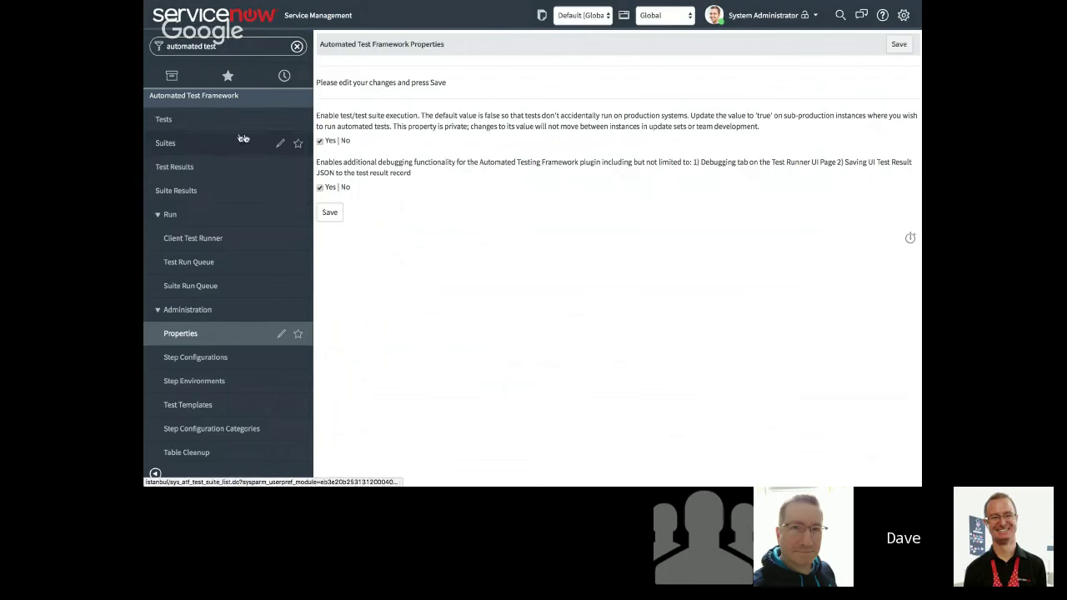
{"action": "left_click", "coordinate": [165, 146]}
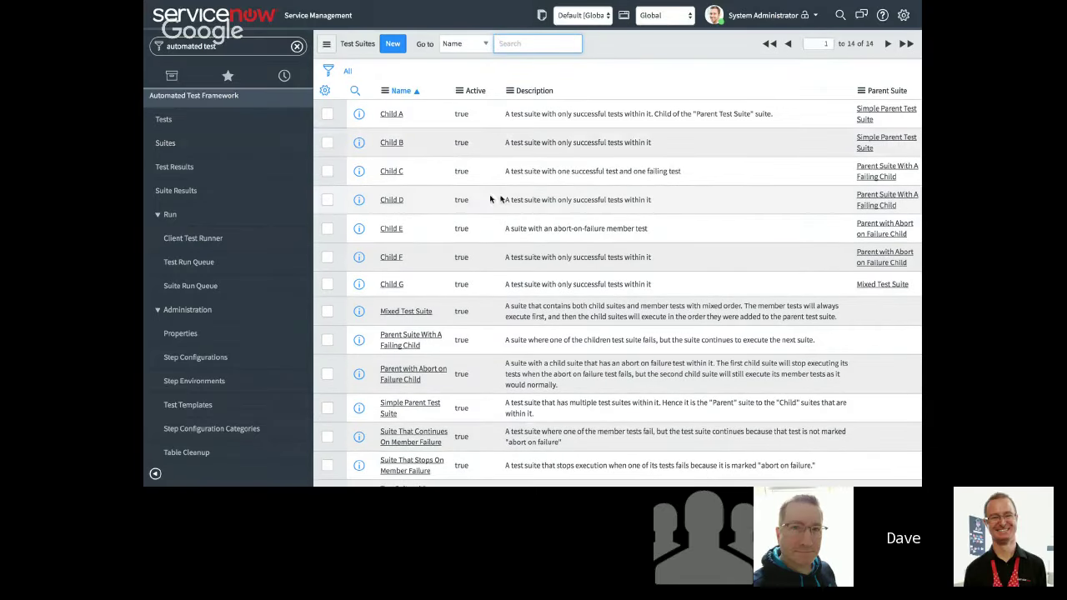
{"action": "scroll", "coordinate": [466, 256], "scroll_direction": "down", "scroll_amount": 2}
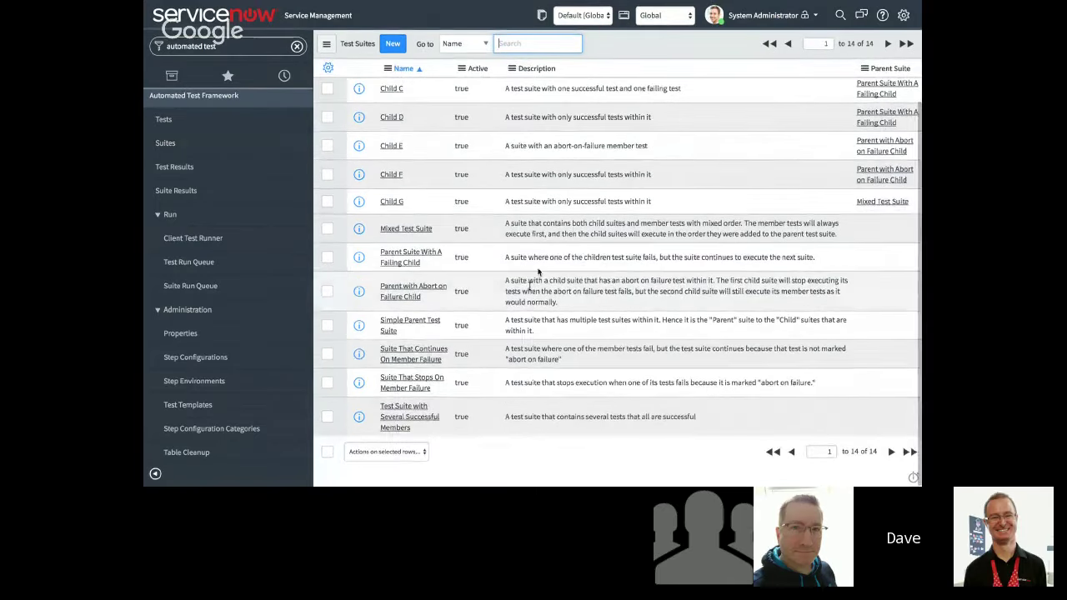
{"action": "left_click", "coordinate": [413, 234]}
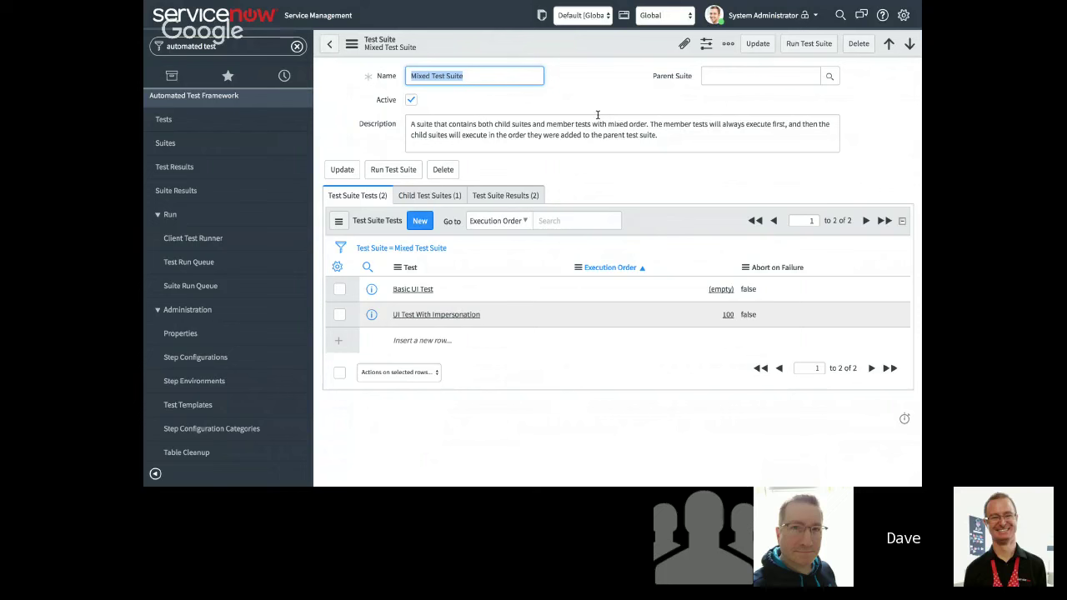
{"action": "double_click", "coordinate": [755, 290]}
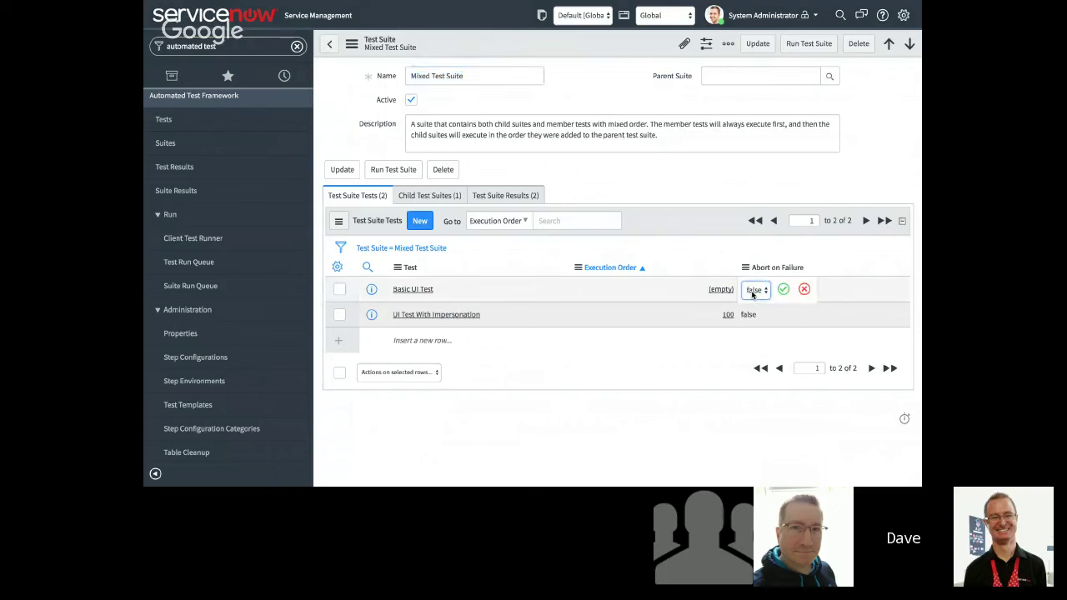
{"action": "left_click", "coordinate": [752, 281]}
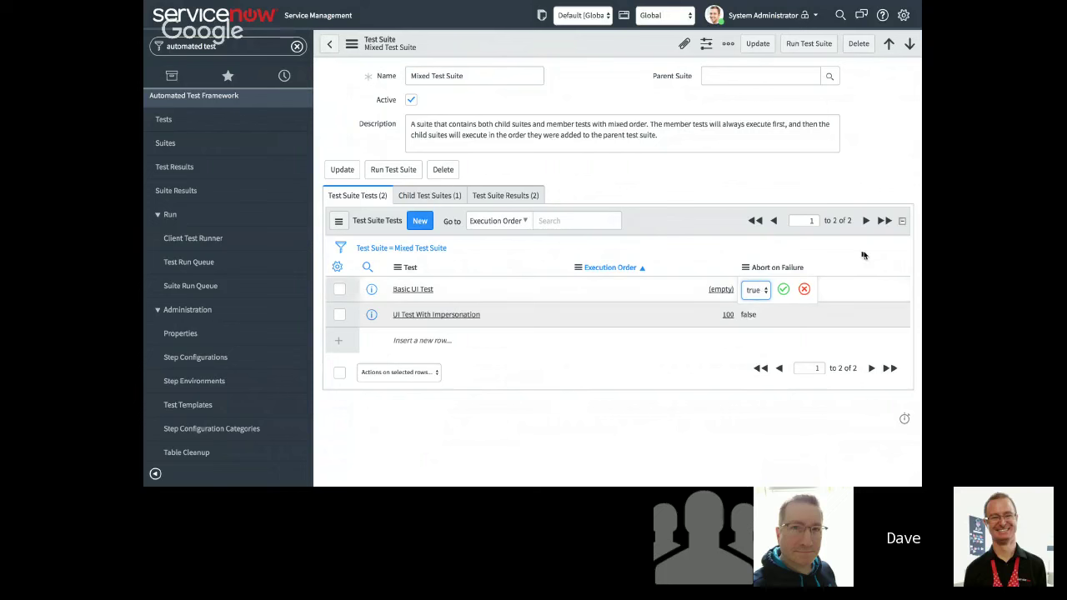
{"action": "left_click", "coordinate": [804, 290]}
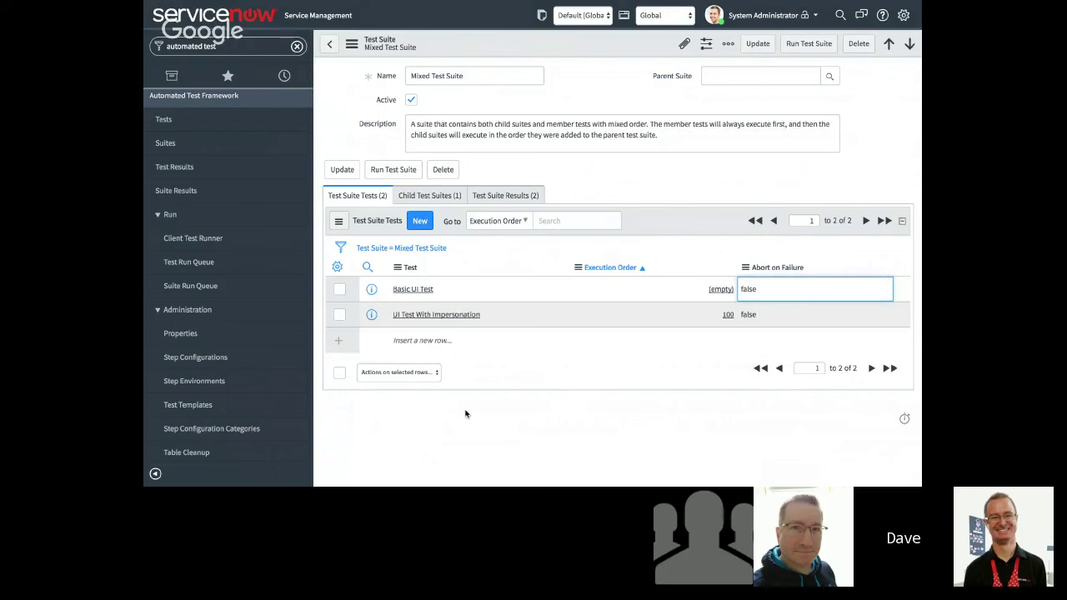
Examine the child suite Child G and its member tests, then return to Mixed Test Suite
{"action": "left_click", "coordinate": [429, 199]}
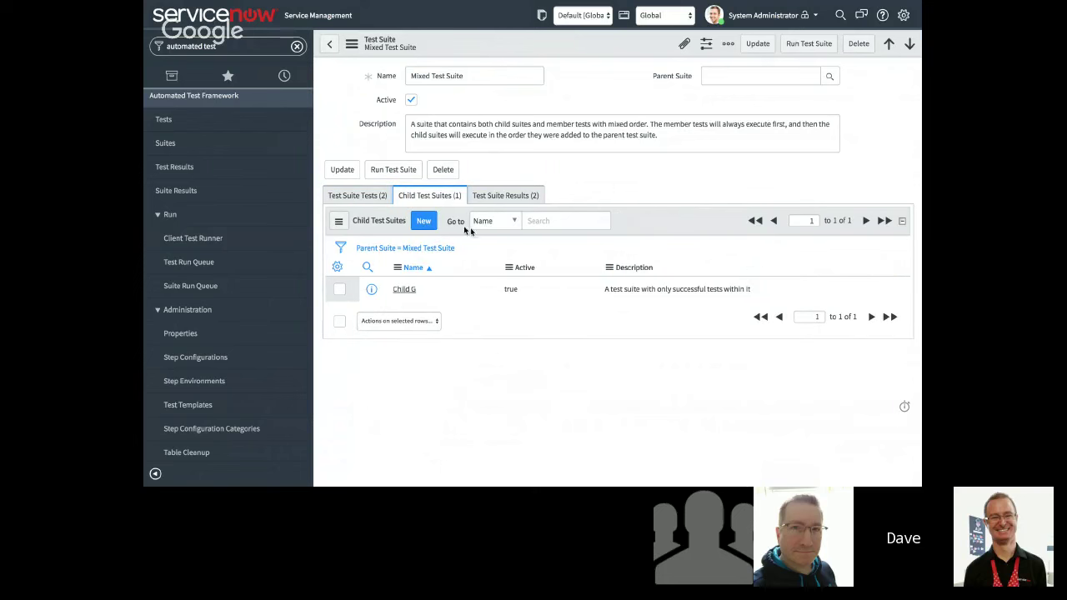
{"action": "left_click", "coordinate": [372, 199]}
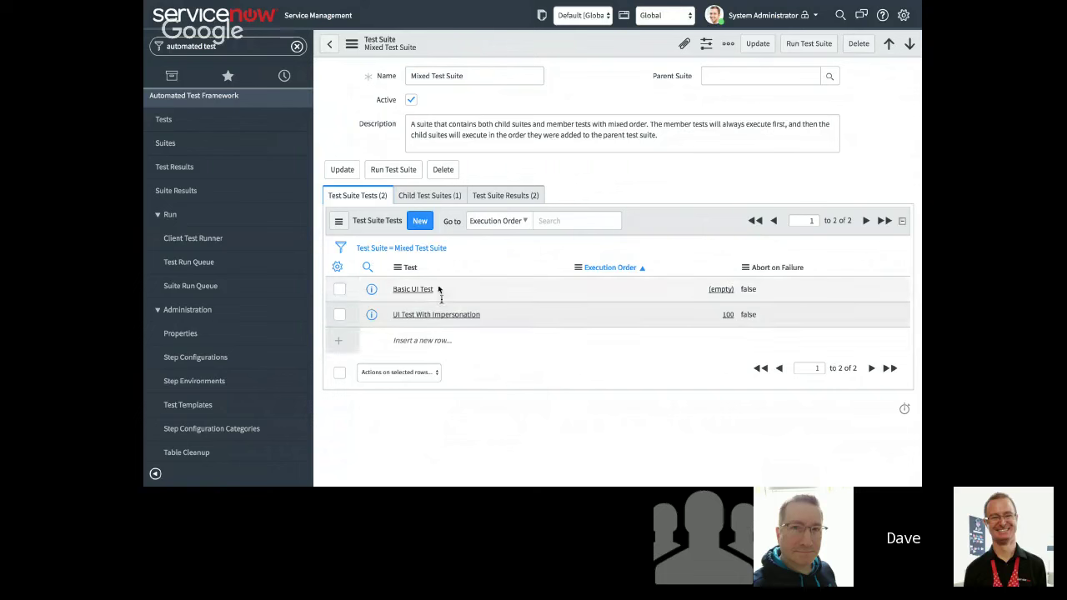
{"action": "left_click", "coordinate": [427, 195]}
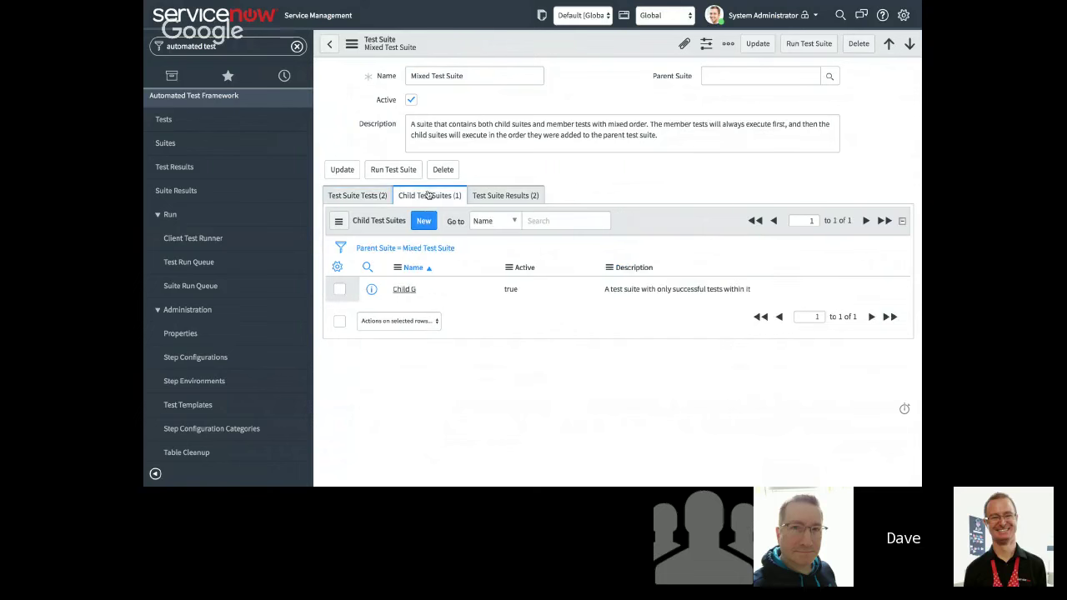
{"action": "left_click", "coordinate": [403, 290]}
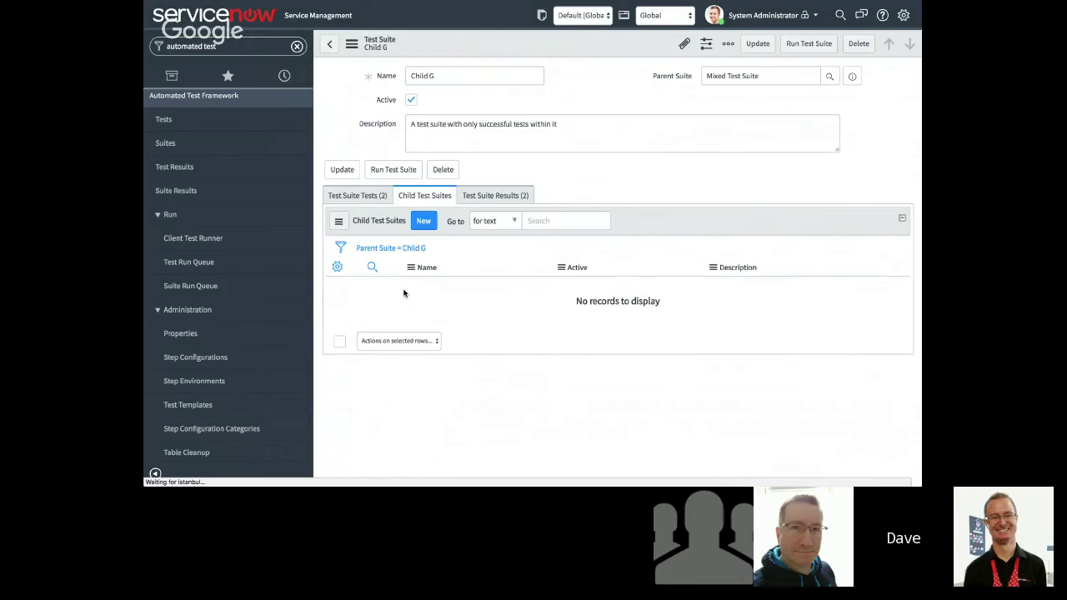
{"action": "left_click", "coordinate": [356, 195]}
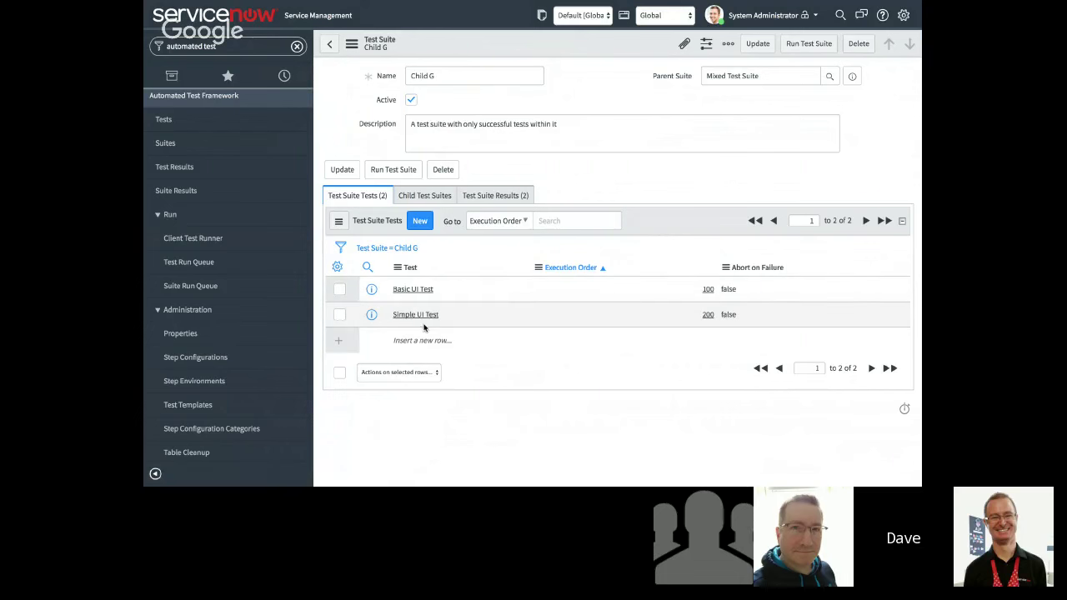
{"action": "left_click", "coordinate": [332, 43]}
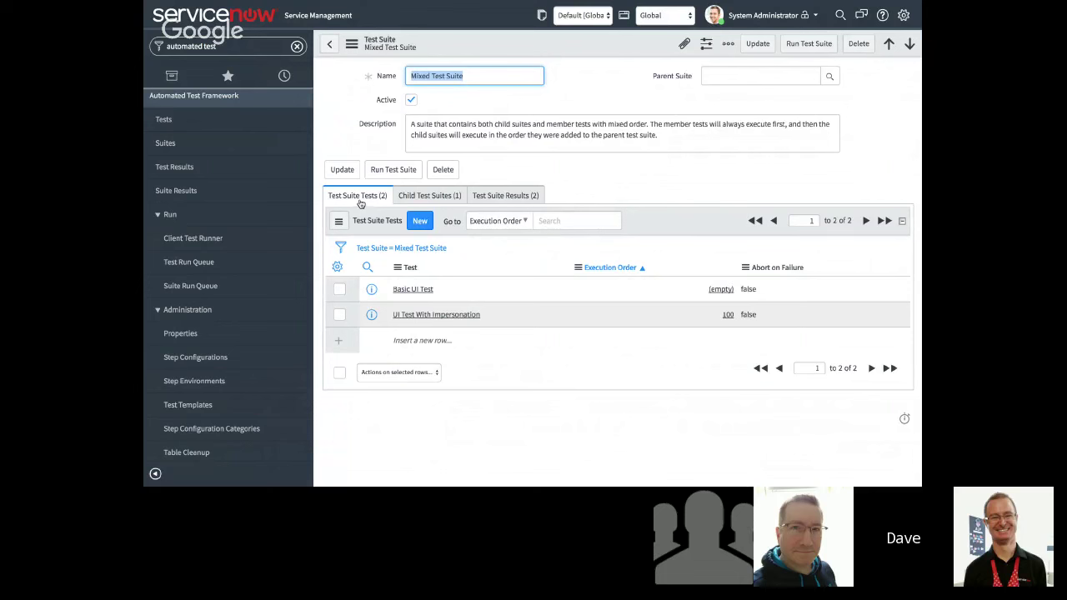
Compare the member tests of Mixed Test Suite with its child suites, and check the child suite list's column settings
{"action": "left_click", "coordinate": [443, 198]}
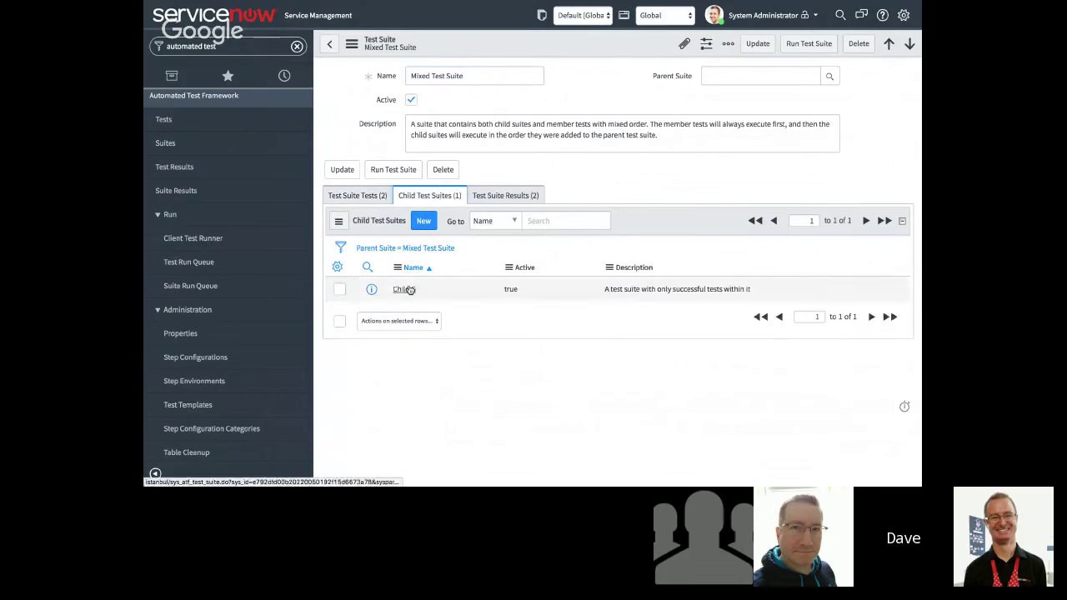
{"action": "left_click", "coordinate": [354, 200]}
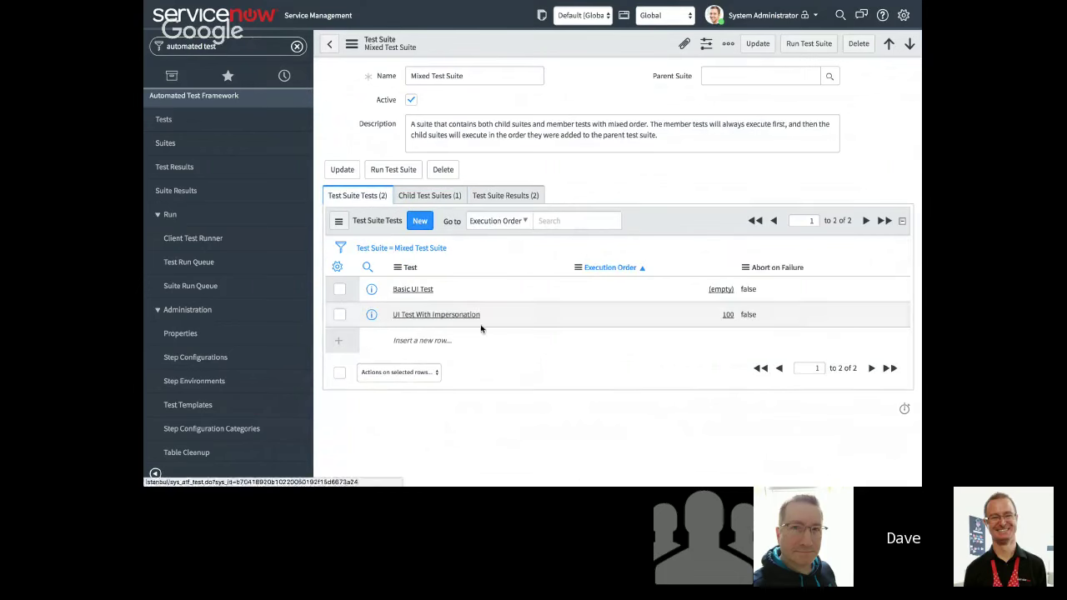
{"action": "left_click", "coordinate": [414, 197]}
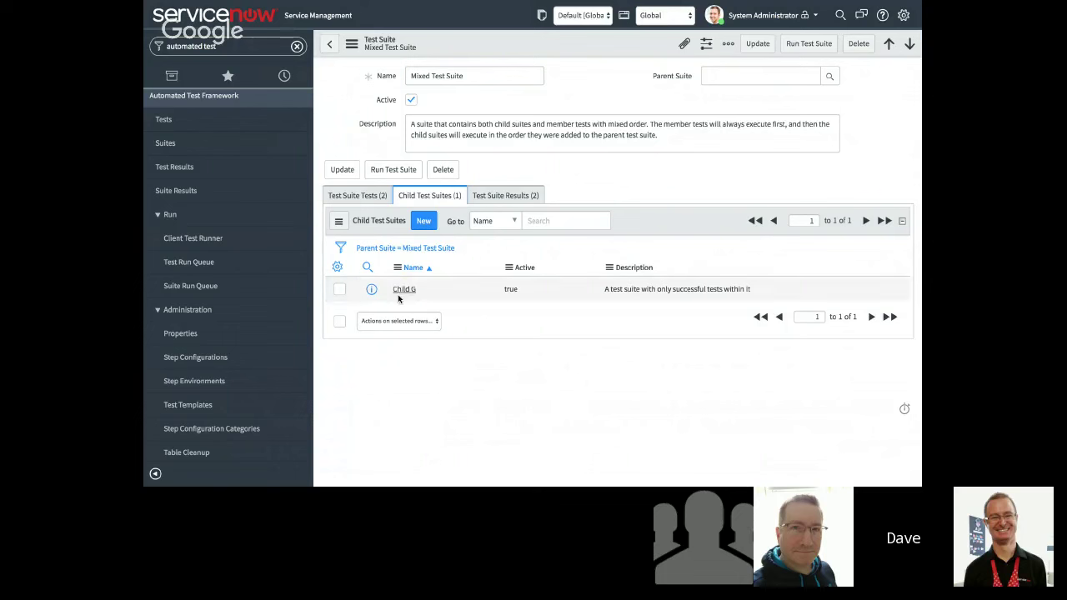
{"action": "left_click", "coordinate": [337, 267]}
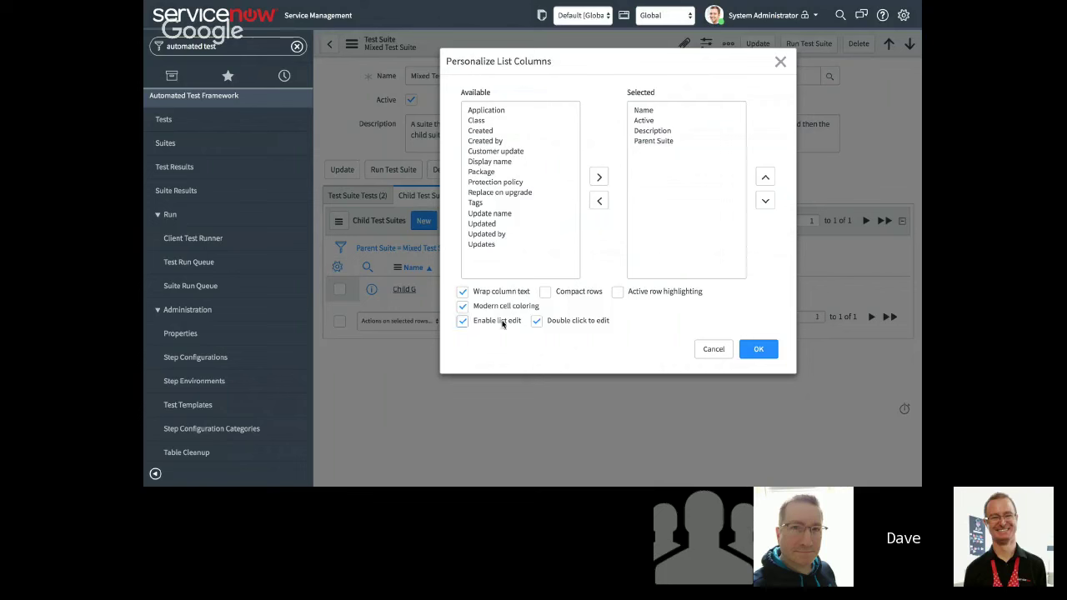
{"action": "left_click", "coordinate": [781, 63]}
{"action": "left_click", "coordinate": [348, 196]}
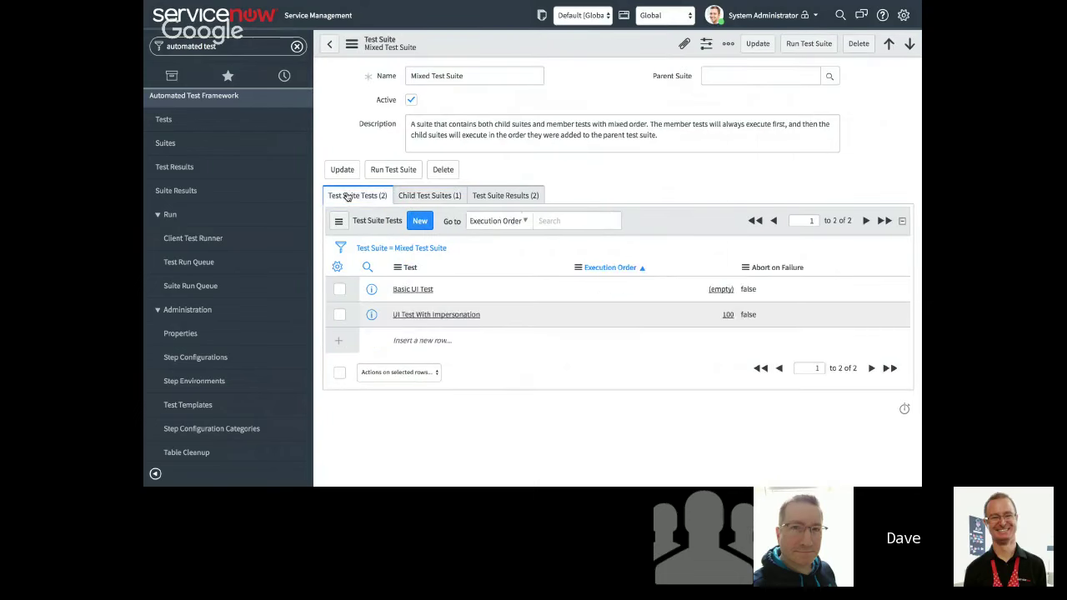
{"action": "left_click", "coordinate": [439, 197]}
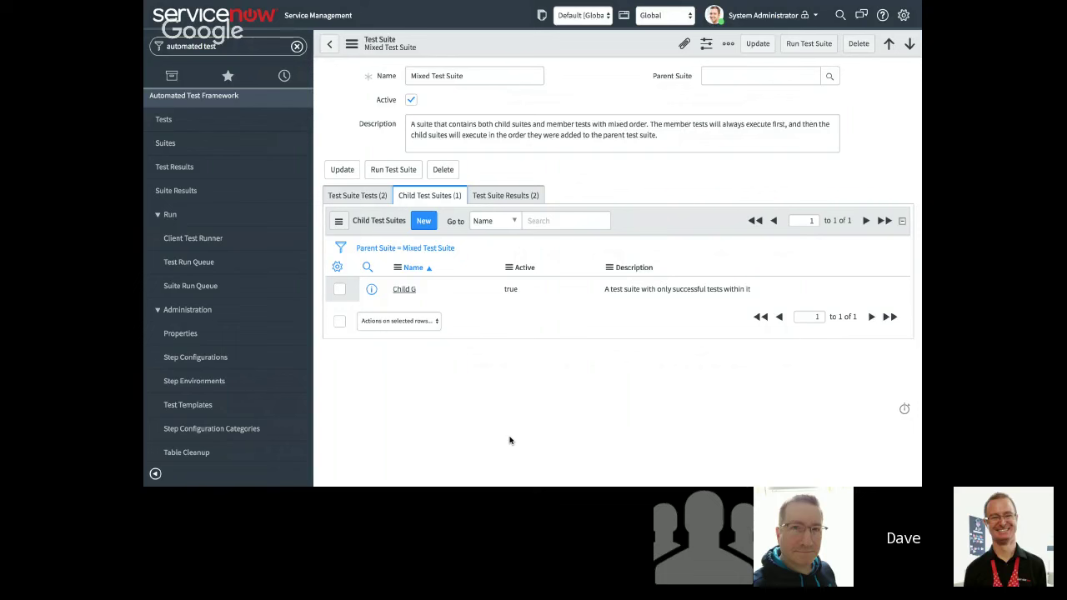
{"action": "left_click", "coordinate": [366, 195]}
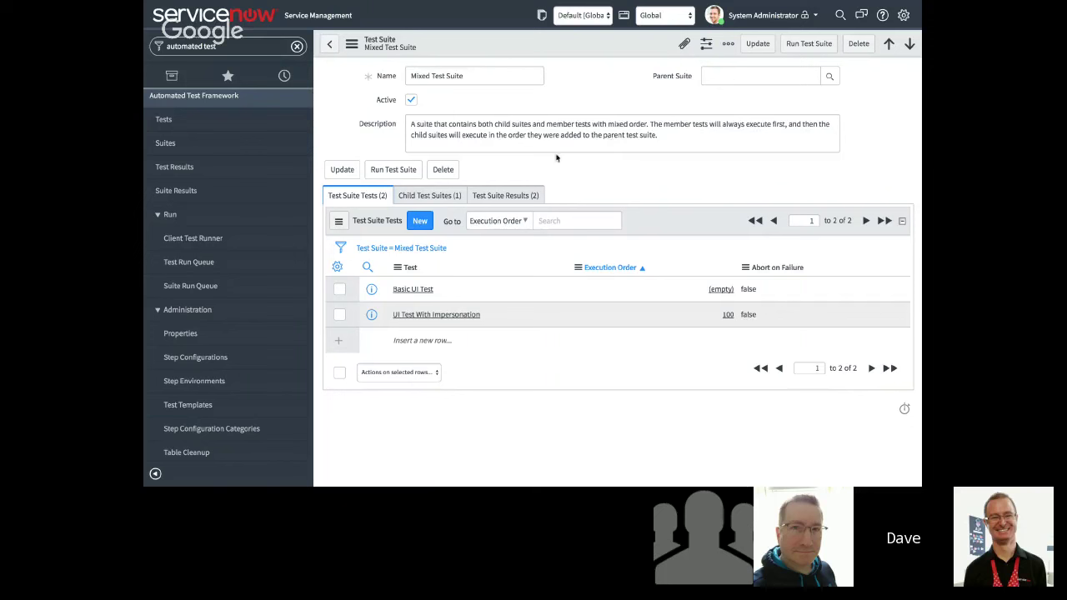
Run Mixed Test Suite, check the client test runner and return to the suite's run progress
{"action": "left_click", "coordinate": [384, 170]}
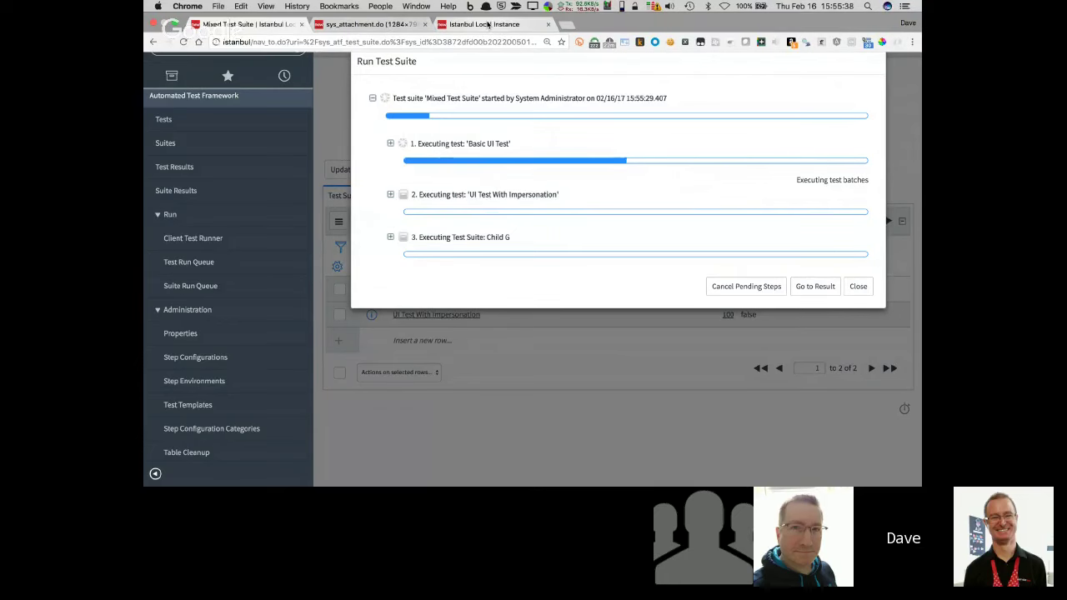
{"action": "left_click", "coordinate": [487, 24]}
{"action": "left_click", "coordinate": [246, 25]}
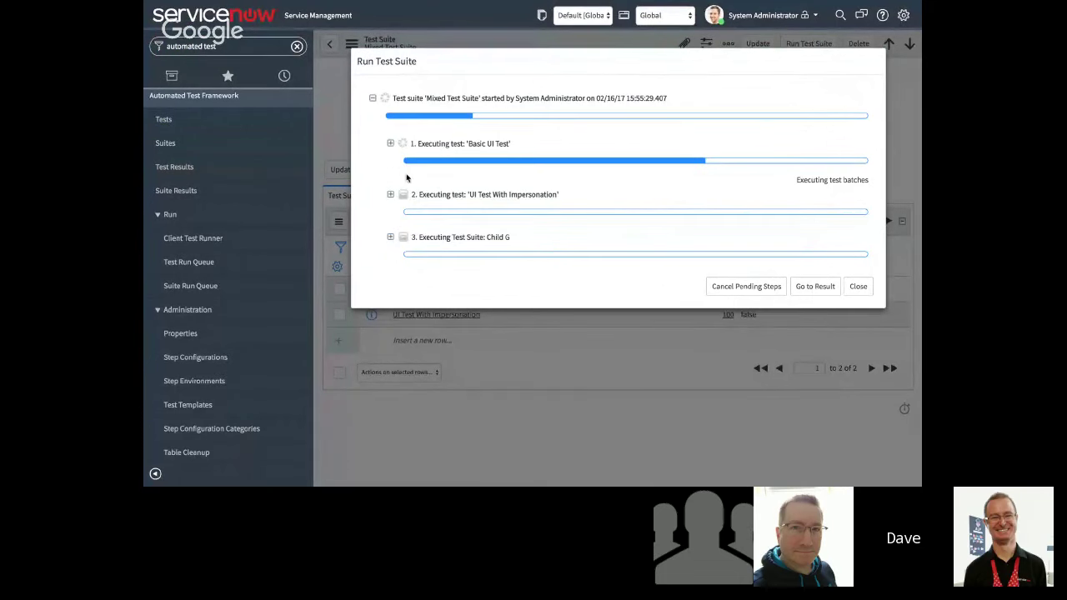
Inspect the batch-level execution progress of Basic UI Test in the suite run and collapse its details again
{"action": "left_click", "coordinate": [389, 144]}
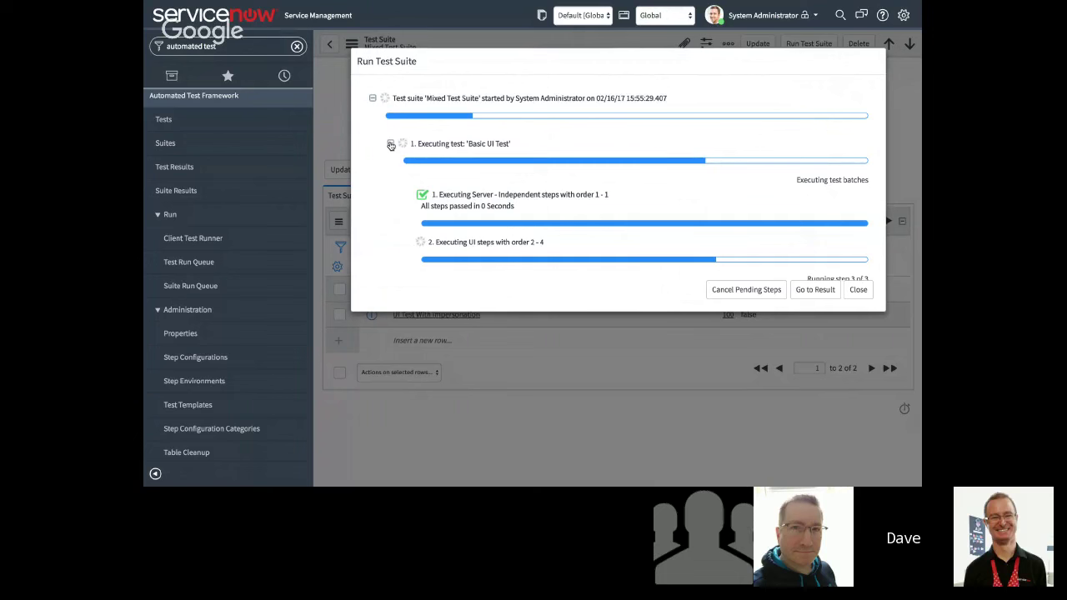
{"action": "left_click", "coordinate": [391, 145]}
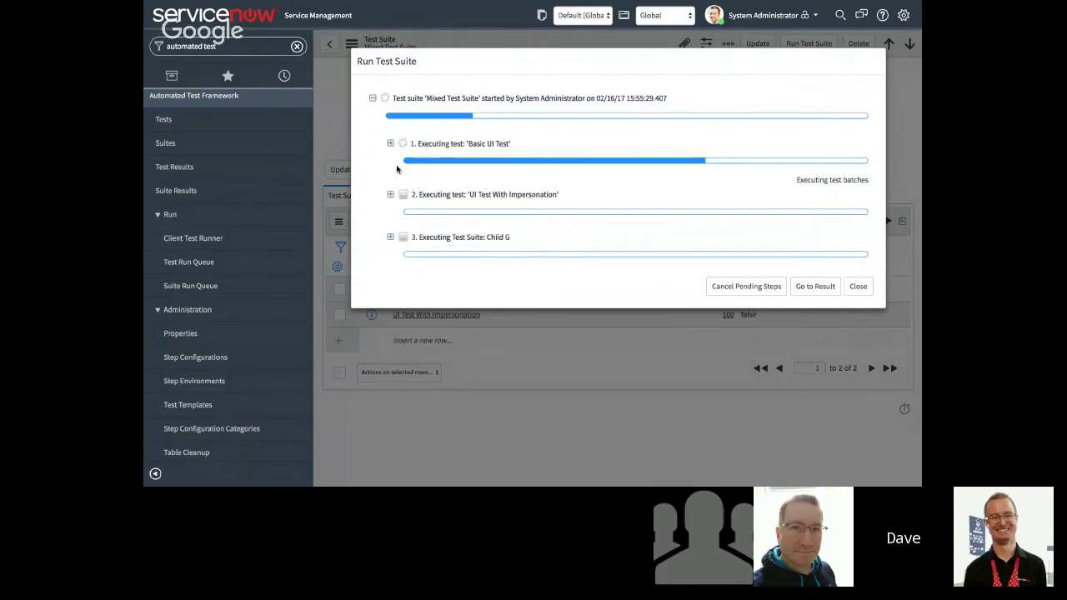
{"action": "left_click", "coordinate": [389, 143]}
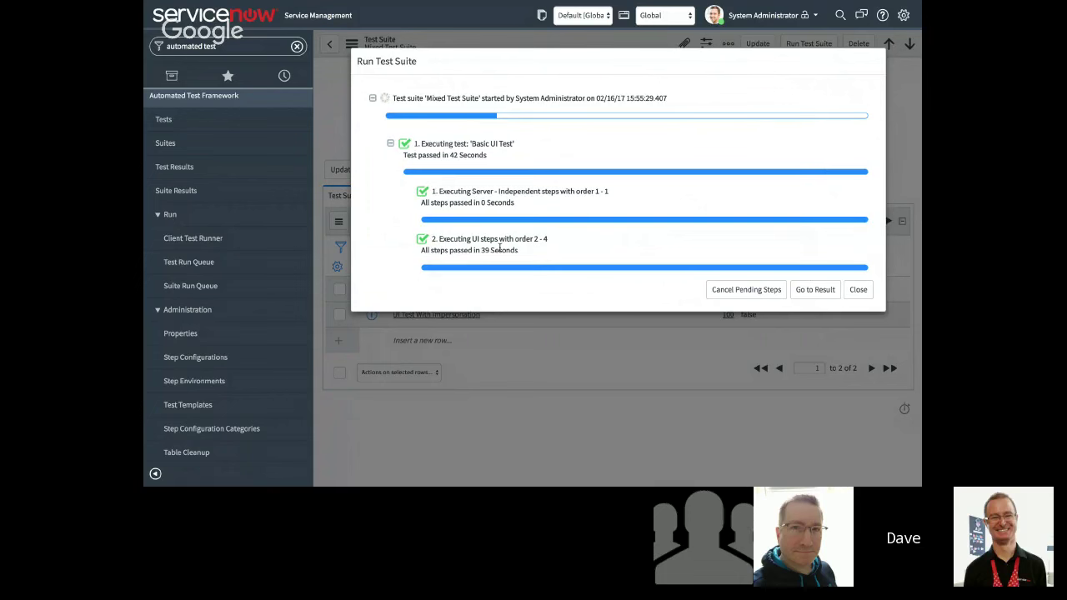
{"action": "left_click", "coordinate": [391, 144]}
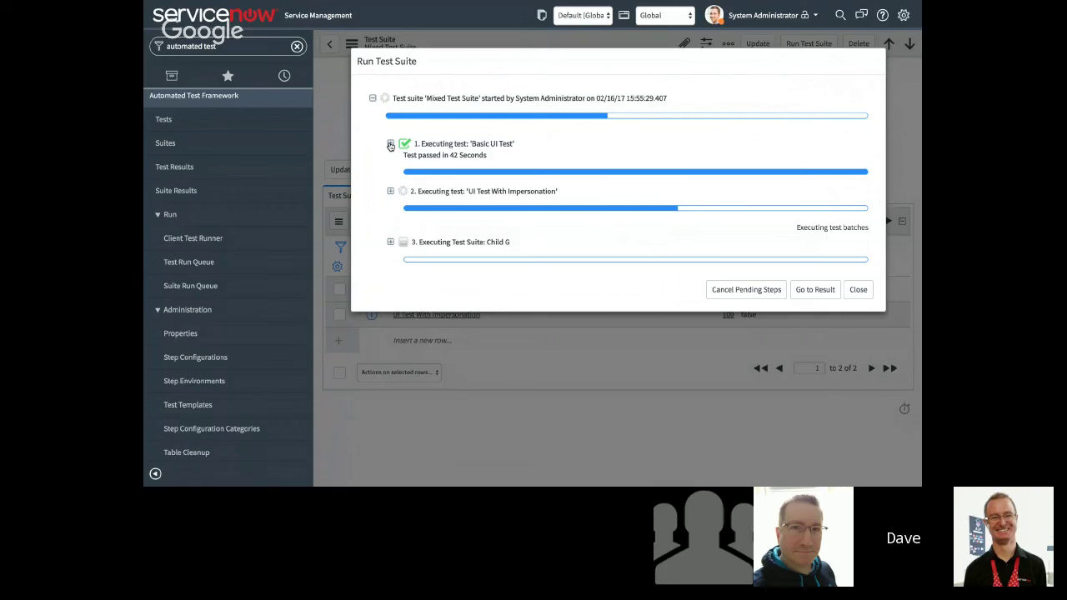
Inspect the execution progress of UI Test With Impersonation and the child suite Child G until the Mixed Test Suite run finishes
{"action": "left_click", "coordinate": [391, 191]}
{"action": "left_click", "coordinate": [391, 191]}
{"action": "left_click", "coordinate": [390, 243]}
{"action": "scroll", "coordinate": [512, 220], "scroll_direction": "down", "scroll_amount": 1}
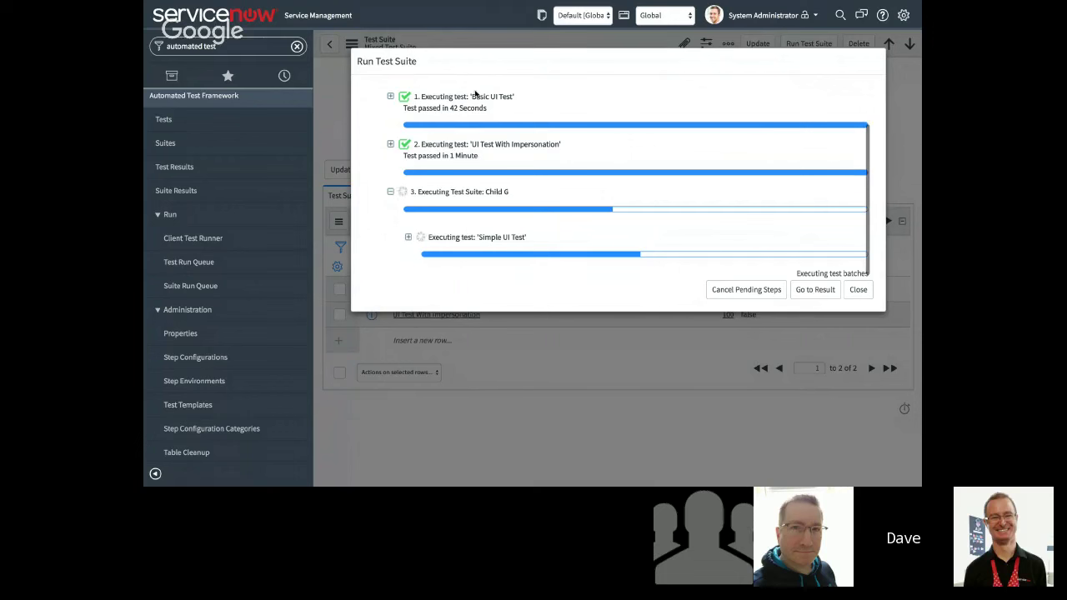
{"action": "scroll", "coordinate": [475, 93], "scroll_direction": "up", "scroll_amount": 1}
{"action": "scroll", "coordinate": [497, 99], "scroll_direction": "down", "scroll_amount": 1}
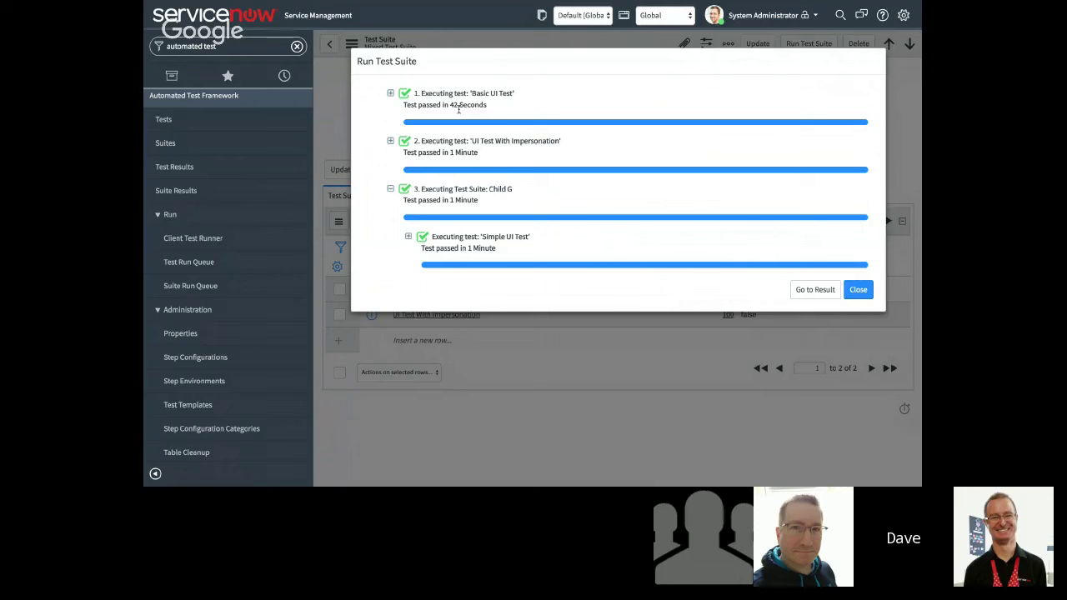
{"action": "scroll", "coordinate": [557, 182], "scroll_direction": "up", "scroll_amount": 2}
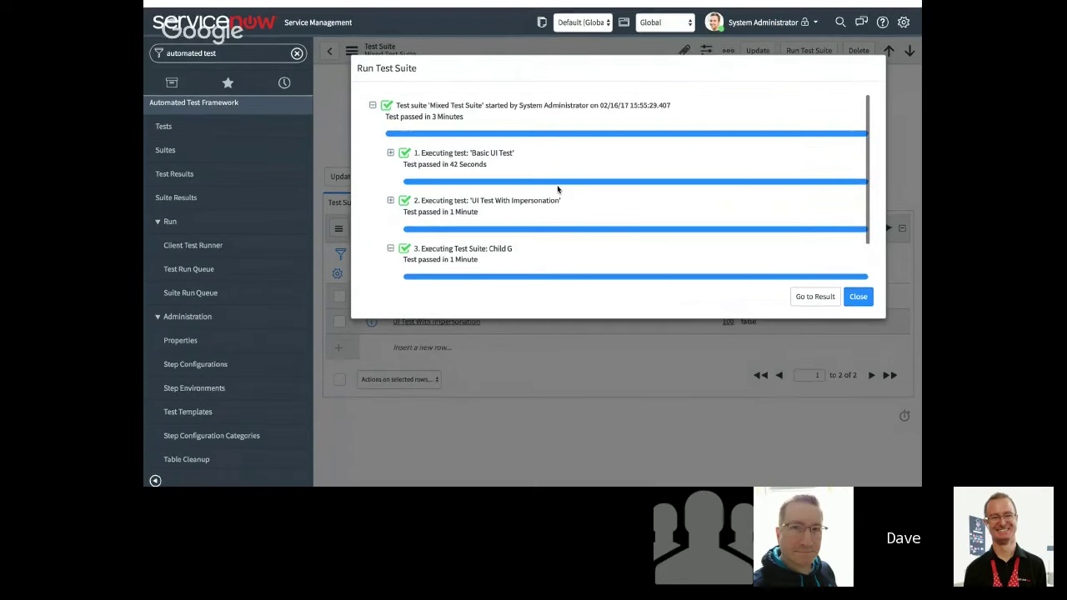
{"action": "scroll", "coordinate": [558, 190], "scroll_direction": "down", "scroll_amount": 2}
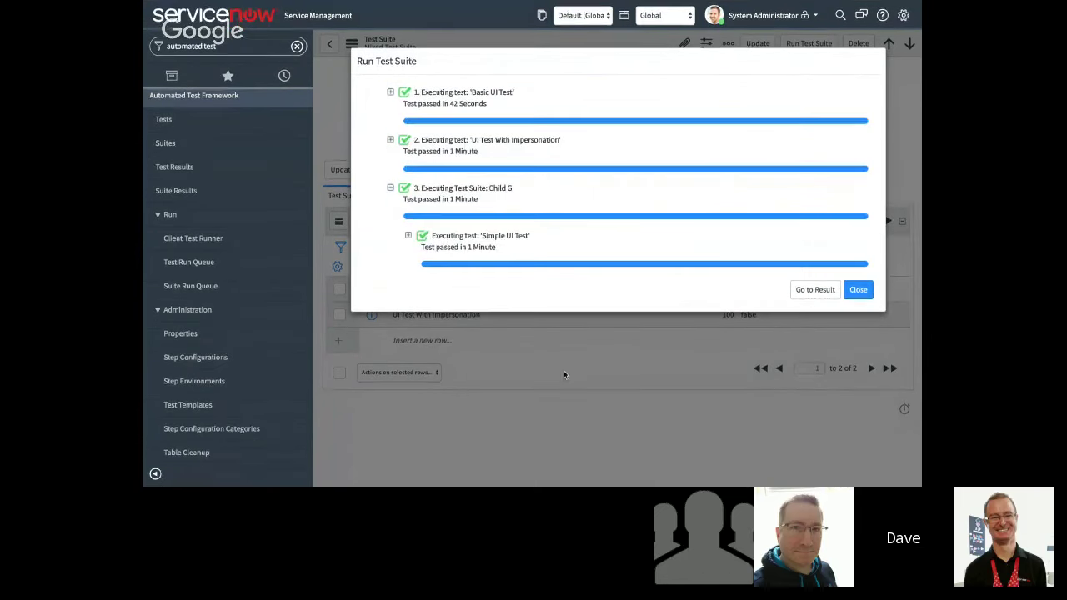
{"action": "scroll", "coordinate": [557, 200], "scroll_direction": "up", "scroll_amount": 3}
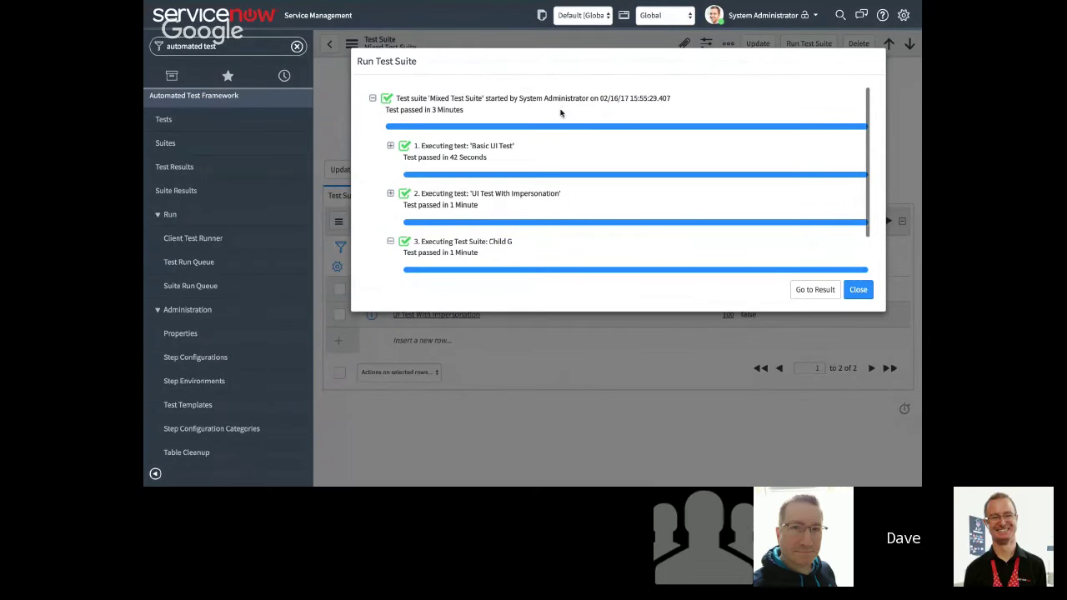
Open the Mixed Test Suite run's result and review the test results of its child suite Child G
{"action": "left_click", "coordinate": [814, 290]}
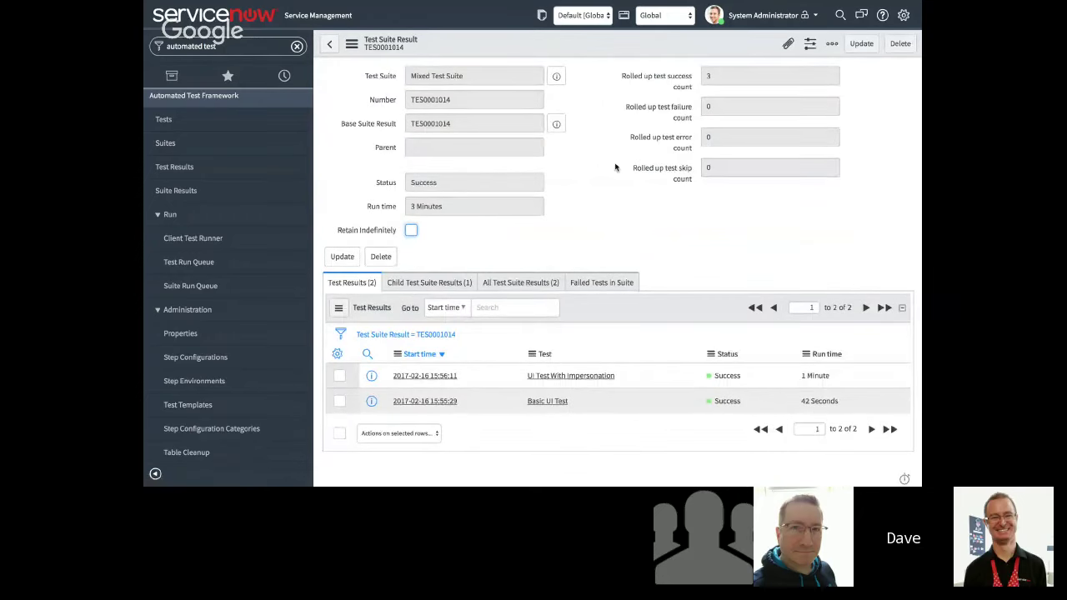
{"action": "scroll", "coordinate": [500, 250], "scroll_direction": "down", "scroll_amount": 1}
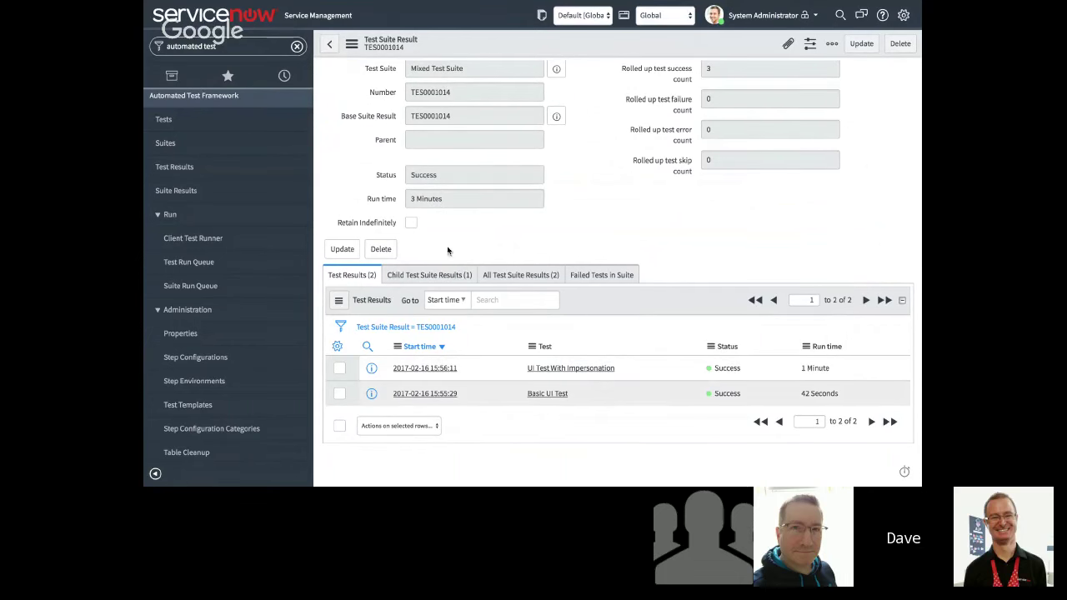
{"action": "left_click", "coordinate": [440, 275]}
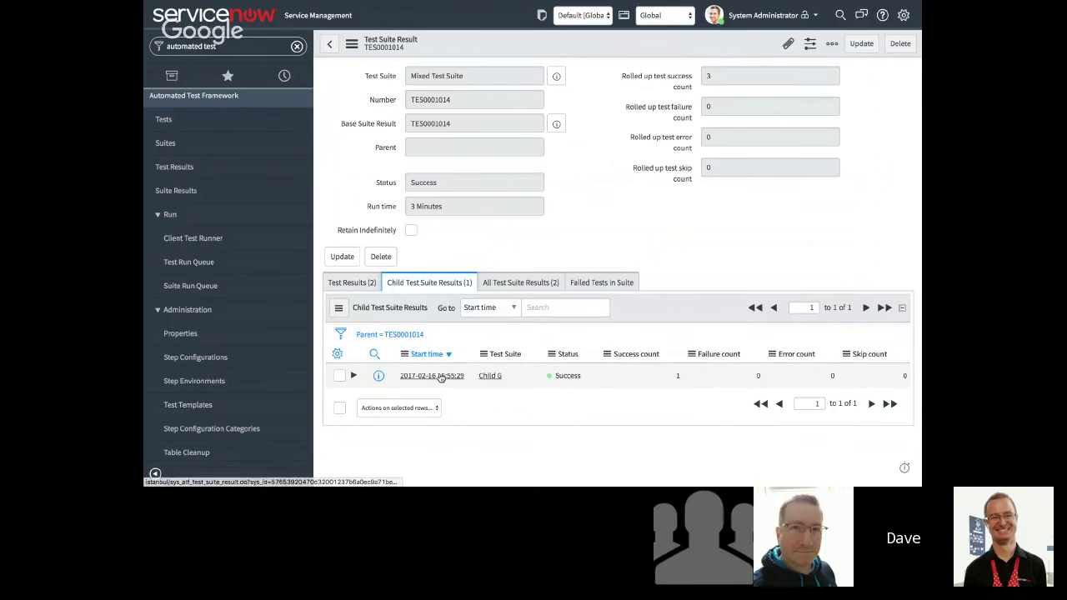
{"action": "left_click", "coordinate": [435, 377]}
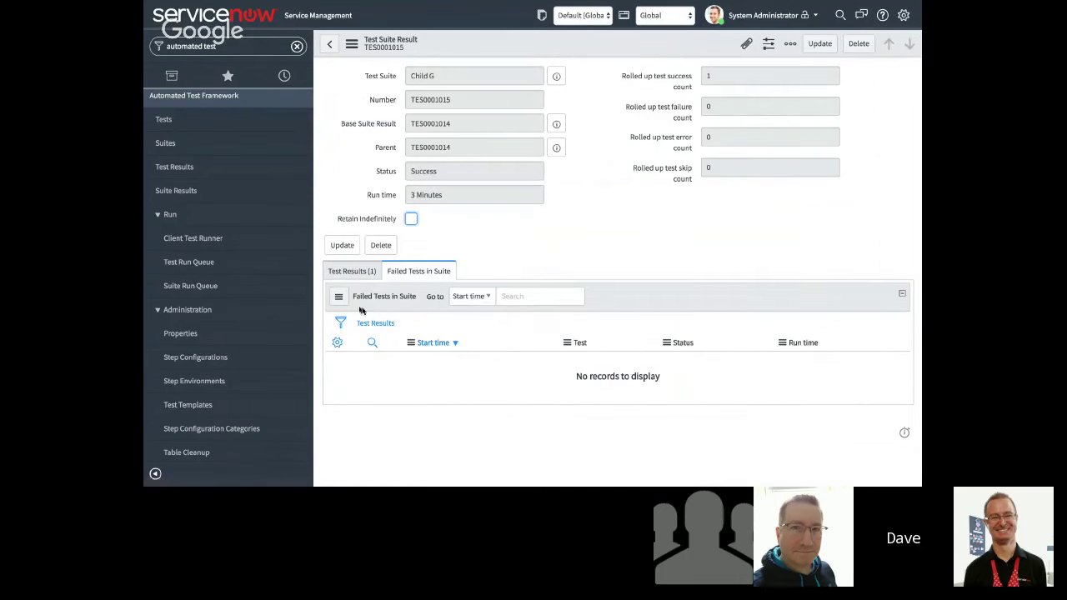
{"action": "left_click", "coordinate": [341, 272]}
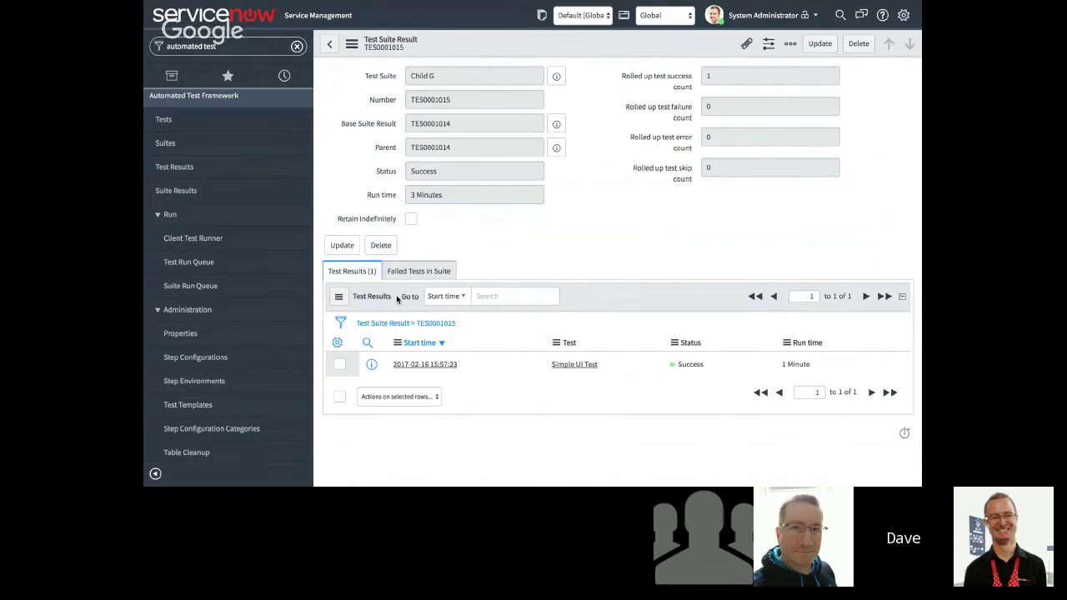
Switch to the PowerPoint slide show and advance from Pros and Cons of Istanbul ATF to the Take Aways slide
{"action": "key", "text": "super+Tab"}
{"action": "key", "text": "super+Tab"}
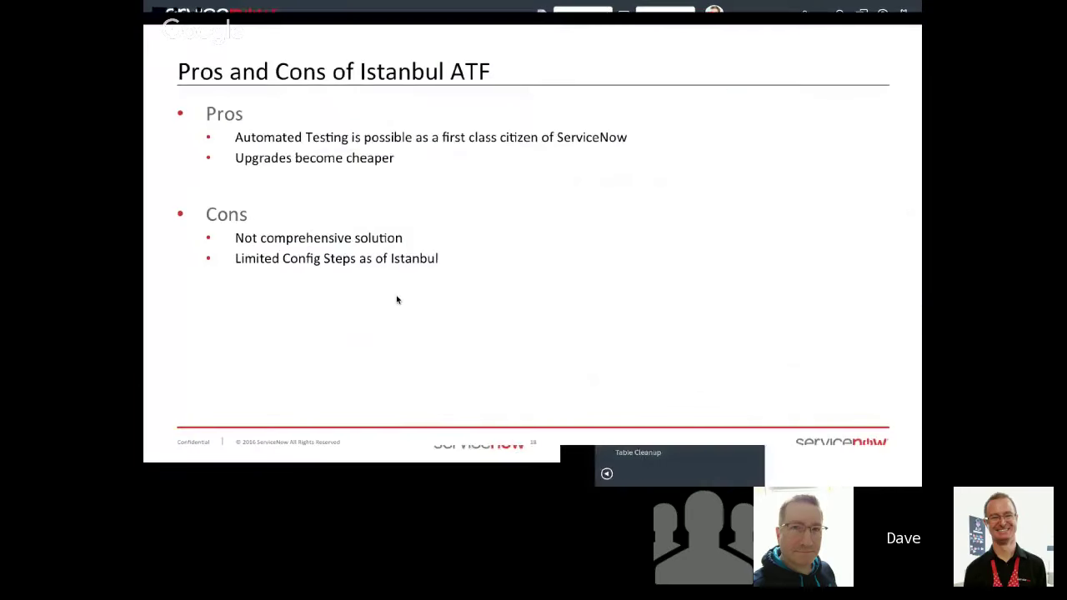
{"action": "key", "text": "Right"}
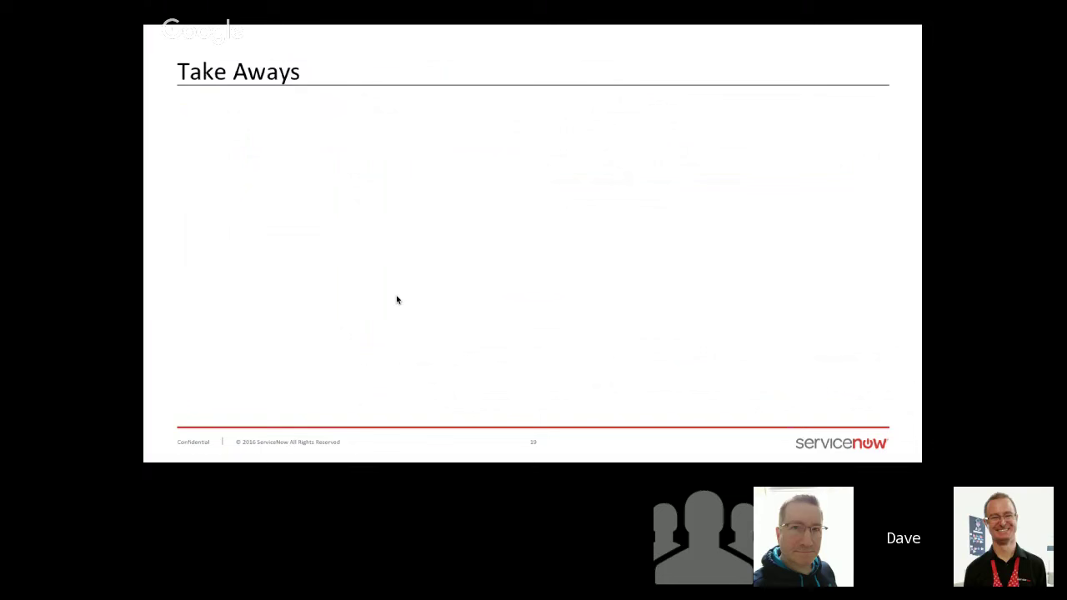
Leave the slide show and switch back to the ServiceNow instance in Google Chrome
{"action": "key", "text": "super+Tab"}
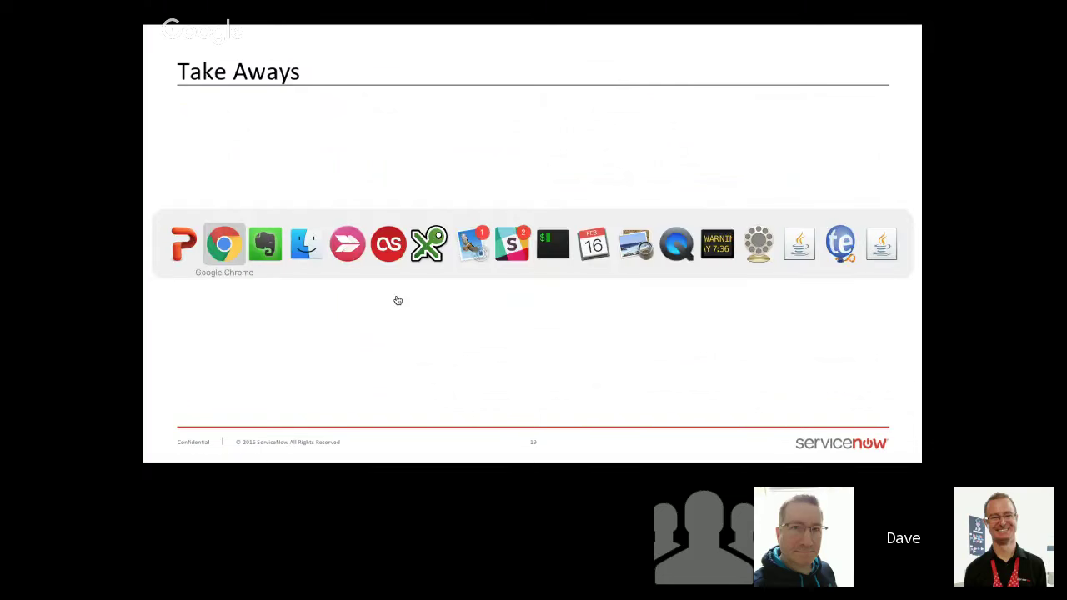
{"action": "key", "text": "super+Tab"}
{"action": "key", "text": "super+shift+Tab"}
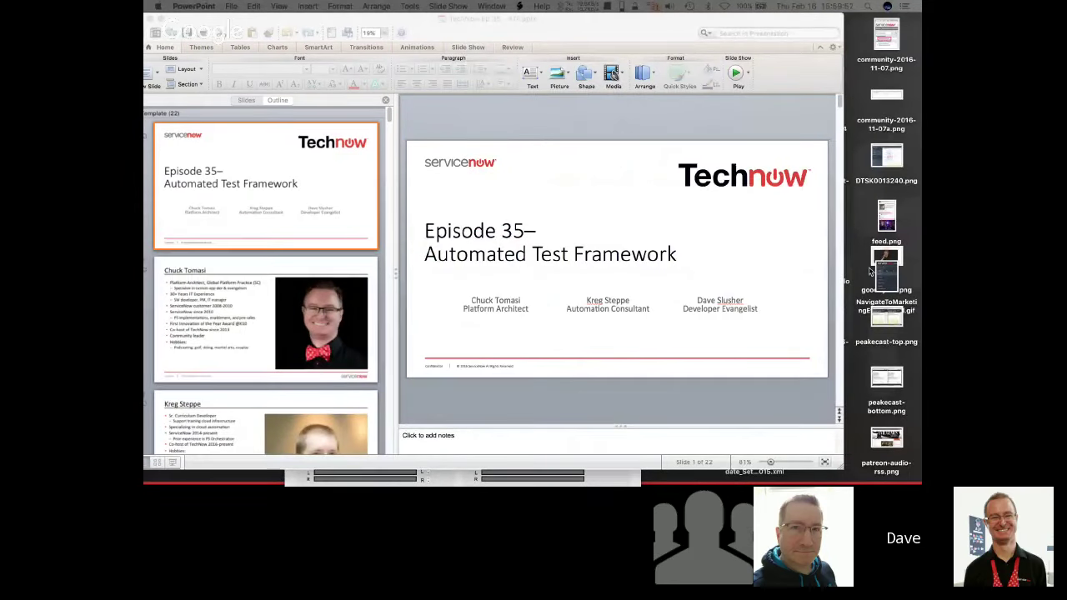
{"action": "key", "text": "super+Tab"}
{"action": "key", "text": "ctrl+Right"}
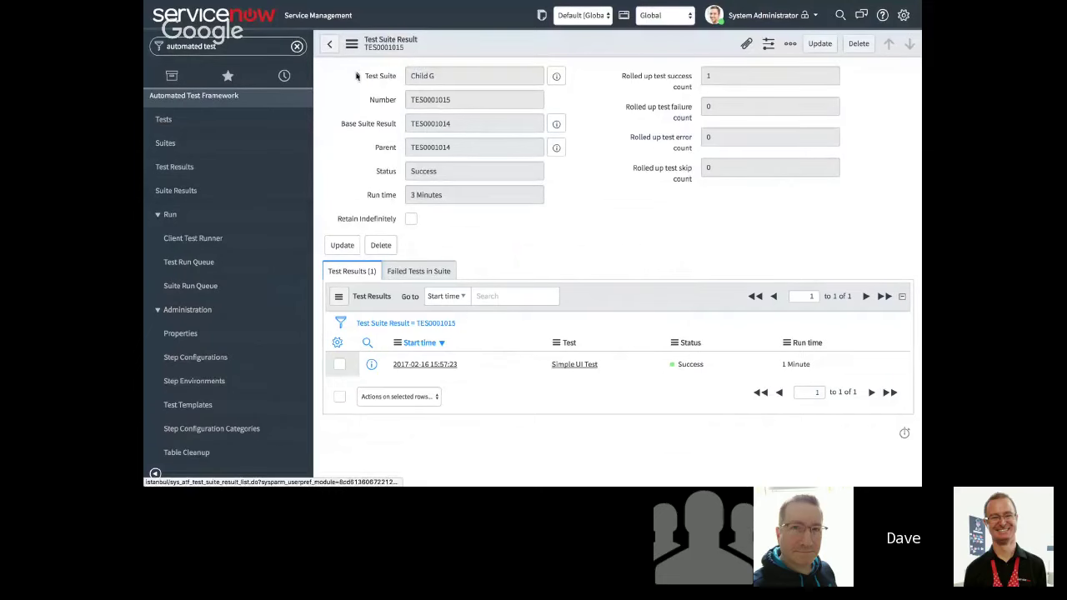
Look through the test steps of Demo Test, then open Basic UI Test from the list of tests
{"action": "left_click", "coordinate": [163, 119]}
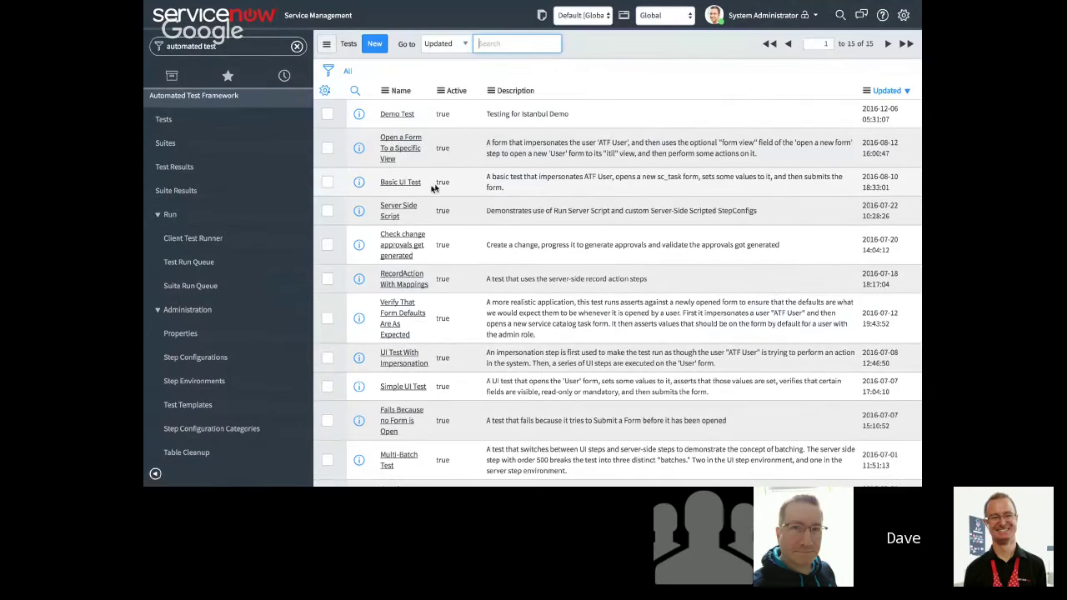
{"action": "left_click", "coordinate": [401, 183]}
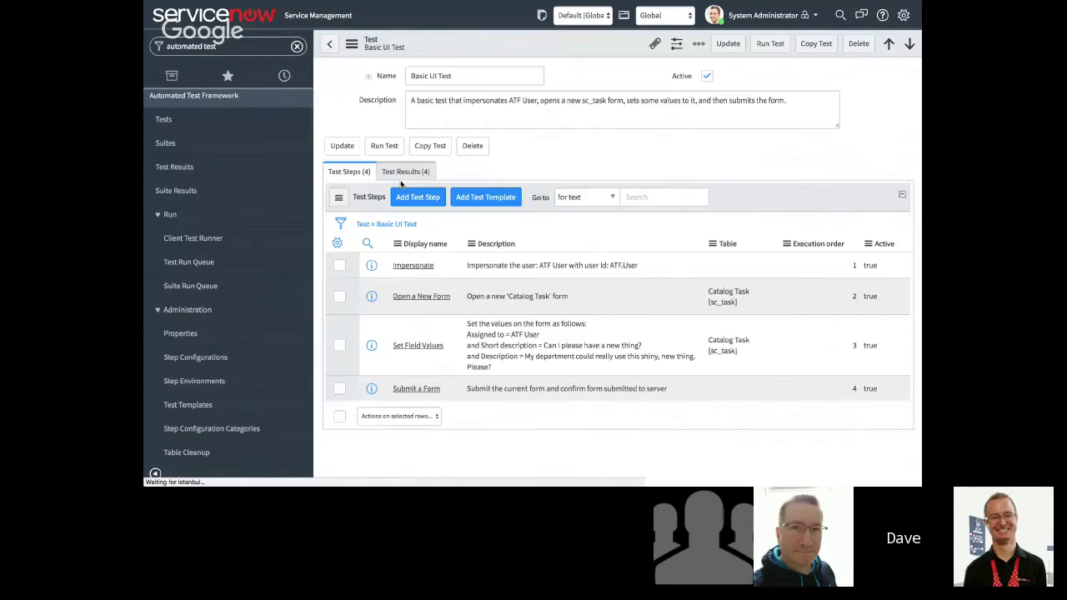
{"action": "left_click", "coordinate": [329, 44]}
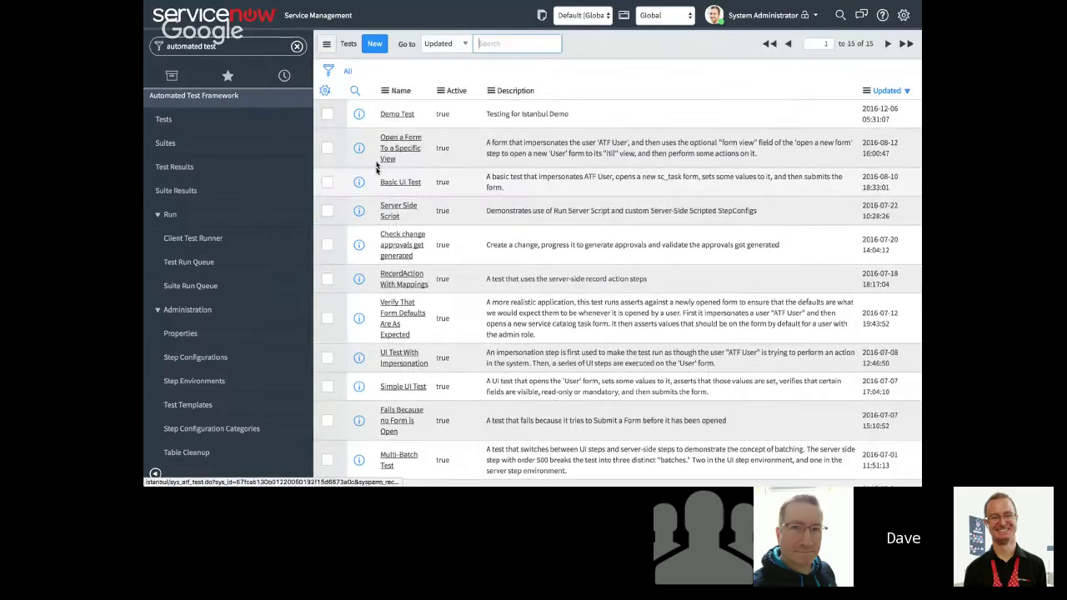
{"action": "left_click", "coordinate": [397, 114]}
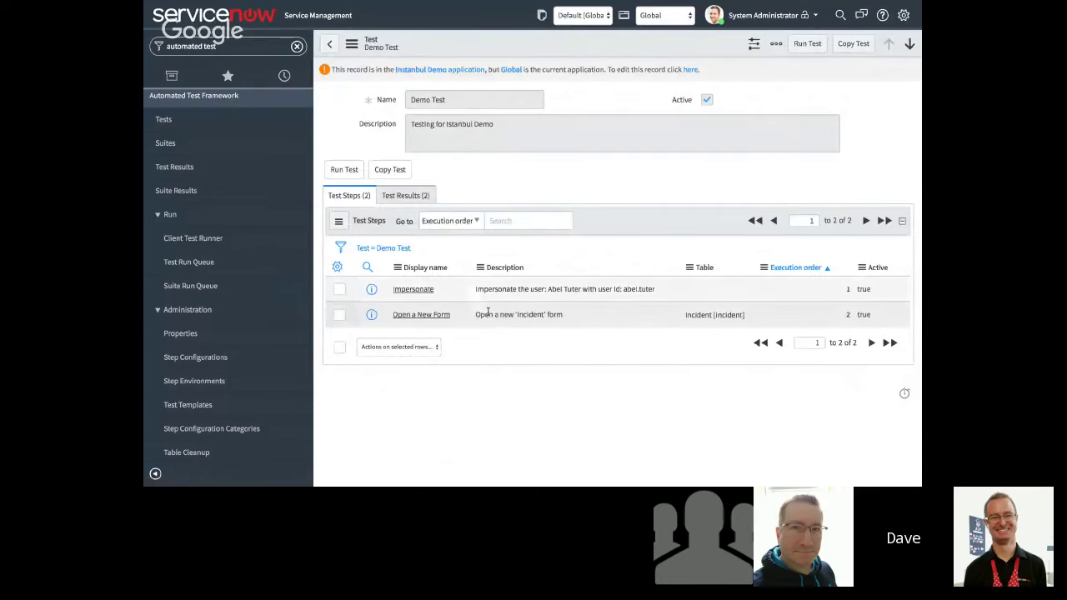
{"action": "left_click", "coordinate": [329, 43]}
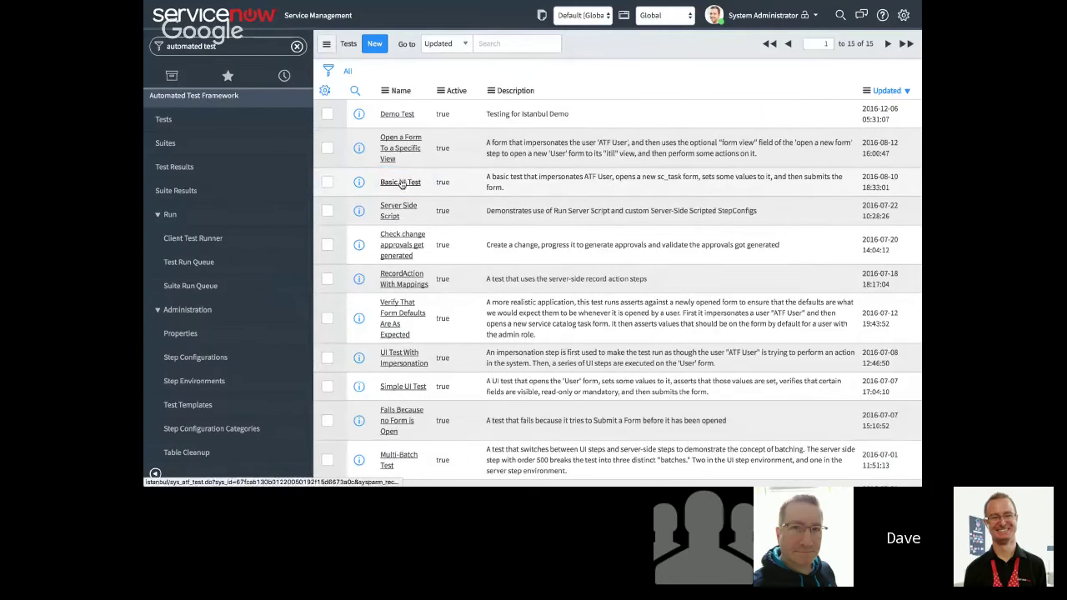
{"action": "left_click", "coordinate": [400, 182]}
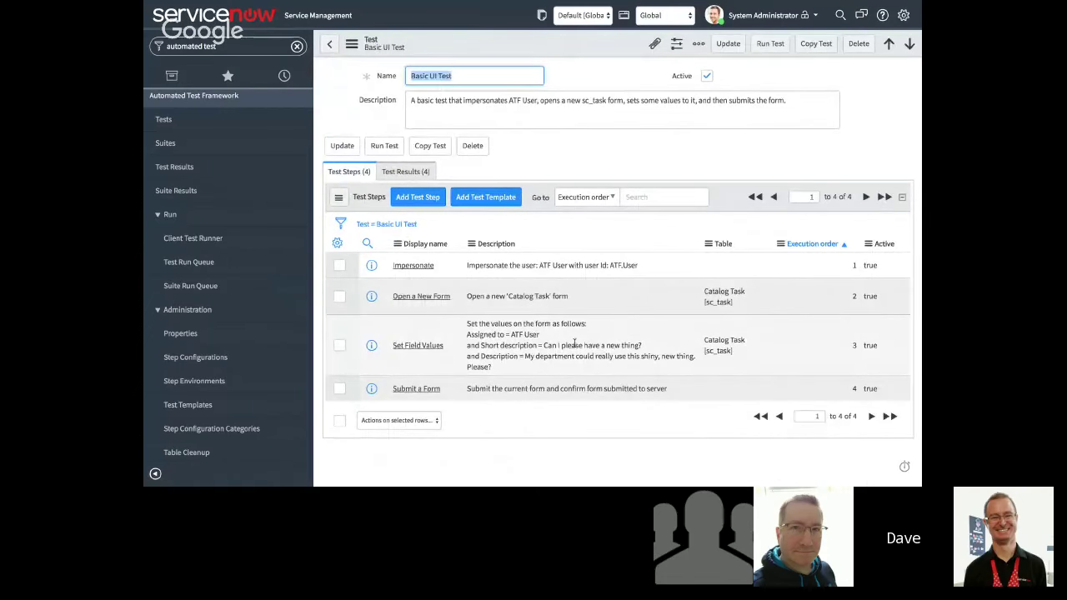
In Basic UI Test's Set Field Values step, map the Assigned to value to the User from Step 1: Impersonate
{"action": "left_click", "coordinate": [410, 349]}
{"action": "left_click", "coordinate": [411, 346]}
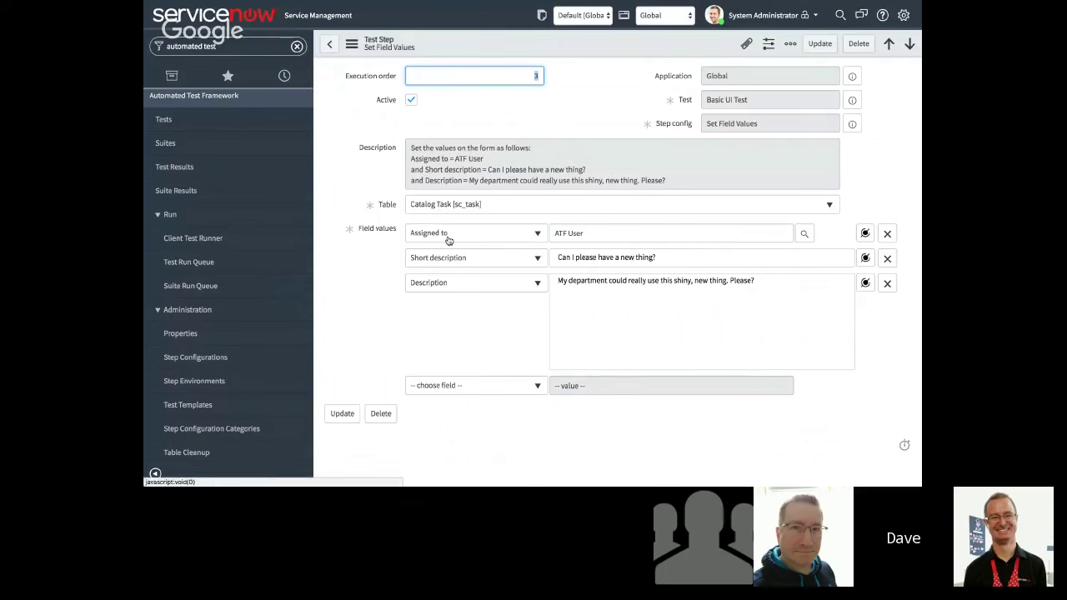
{"action": "left_click", "coordinate": [865, 234]}
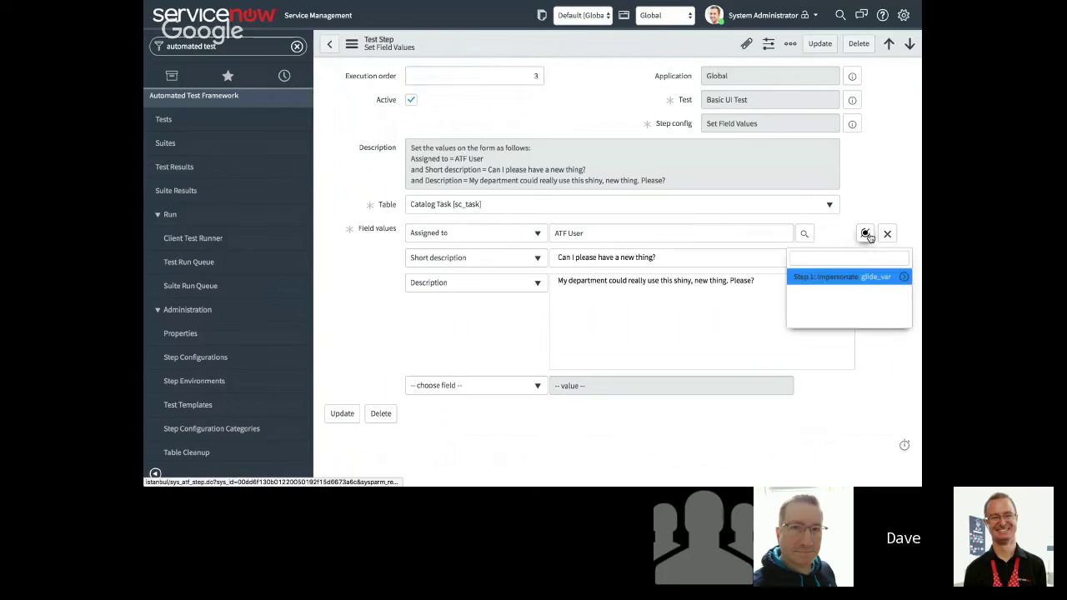
{"action": "left_click", "coordinate": [875, 282]}
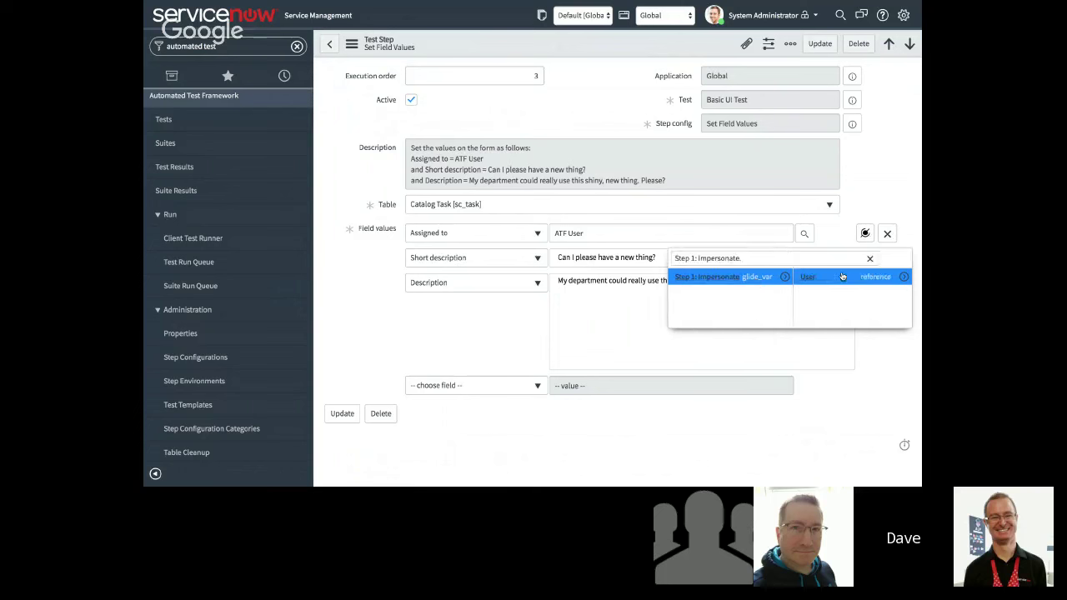
{"action": "left_click", "coordinate": [864, 277]}
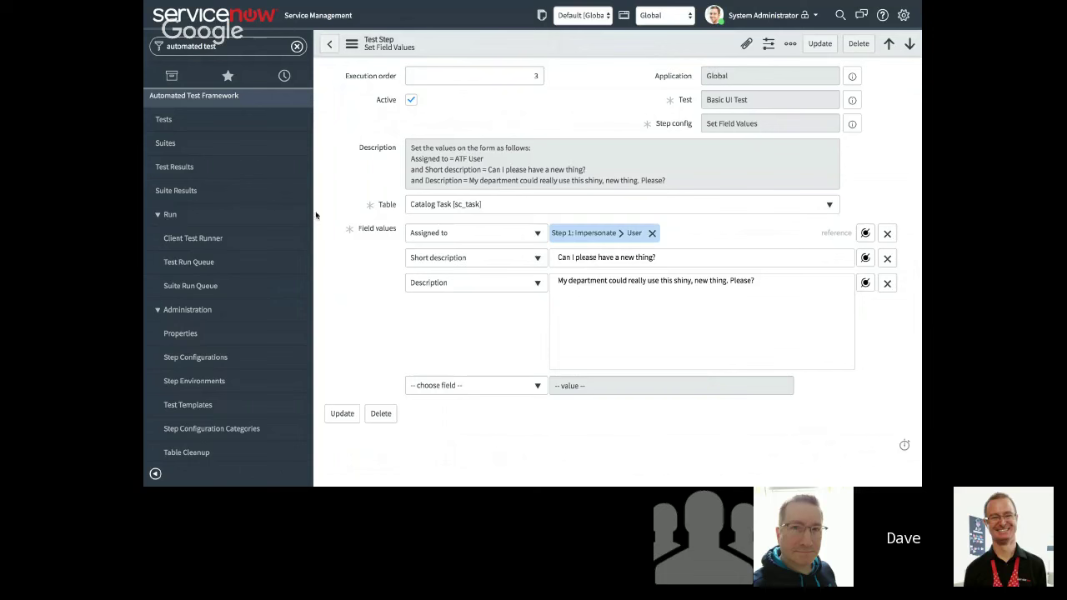
{"action": "mouse_move", "coordinate": [385, 5]}
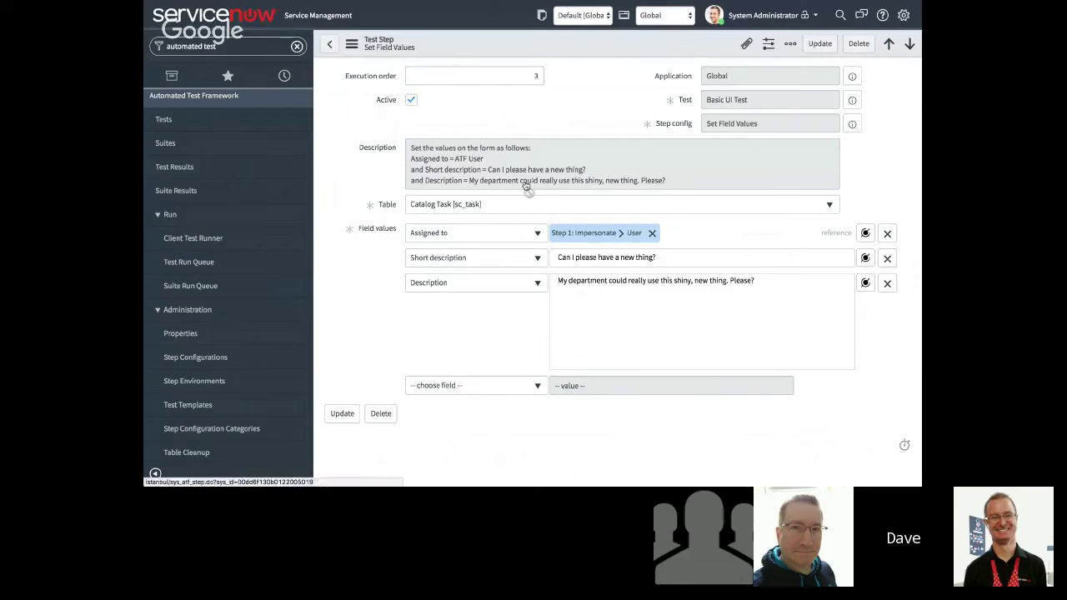
Leave the Set Field Values step without saving, review the Submit a Form step's settings and return to Basic UI Test
{"action": "left_click", "coordinate": [331, 48]}
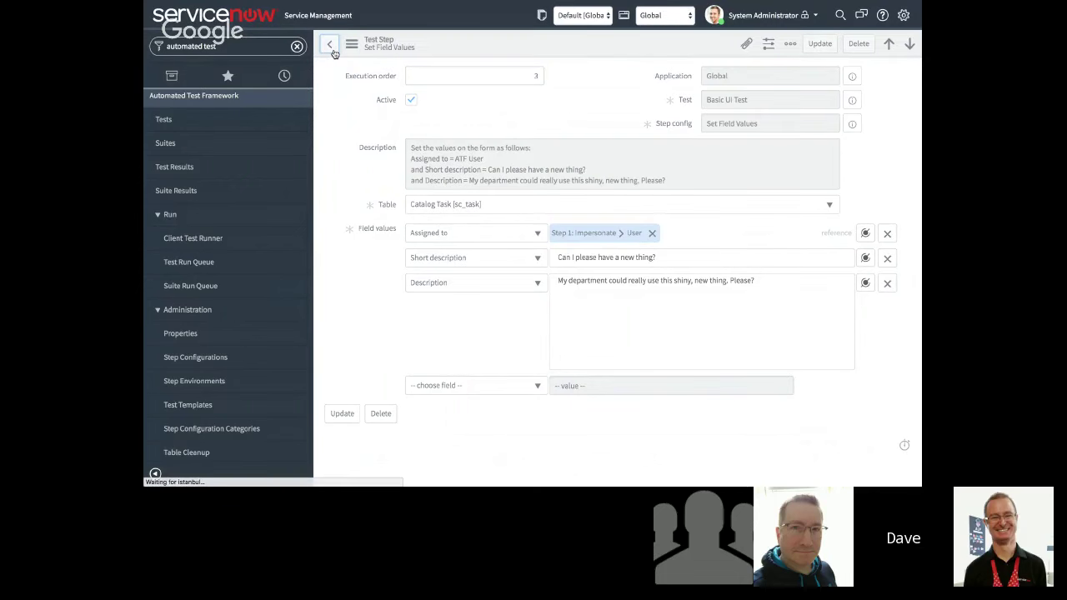
{"action": "left_click", "coordinate": [409, 388]}
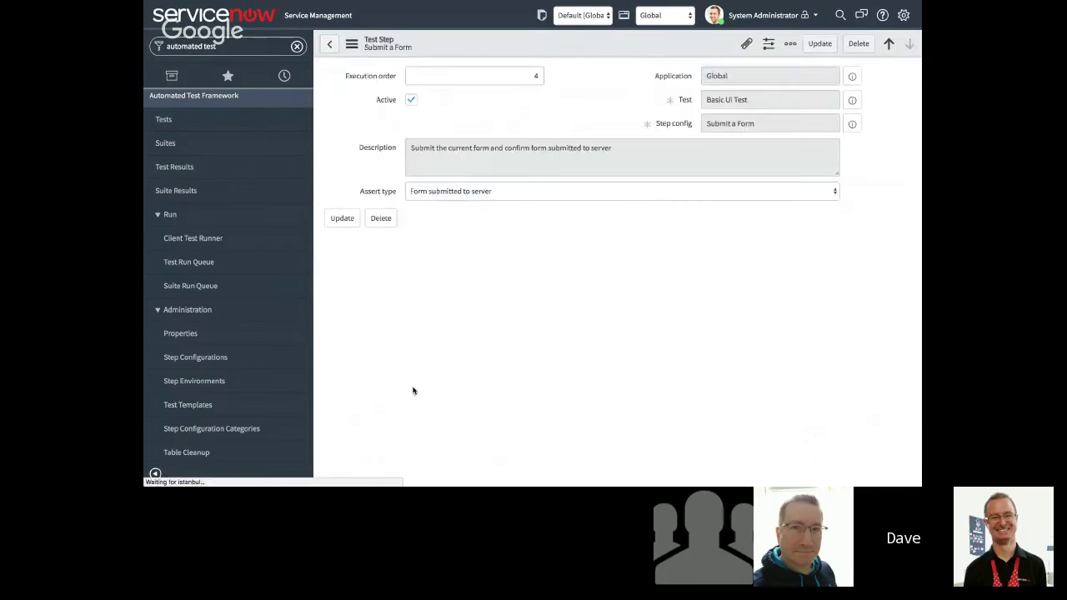
{"action": "left_click", "coordinate": [330, 46]}
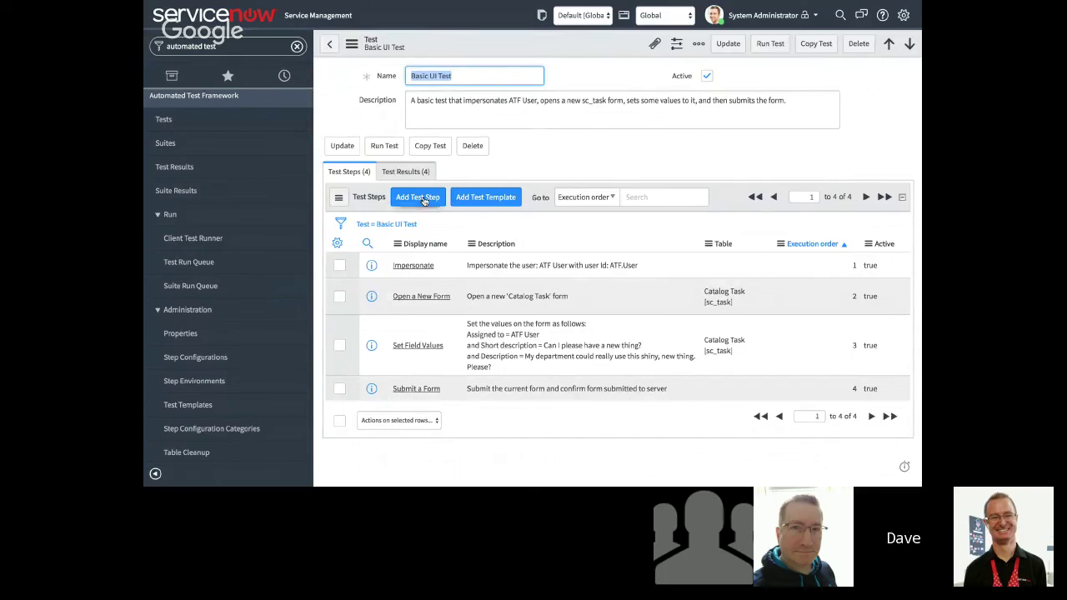
Start adding a Field Values Validation form step to Basic UI Test after Step 4 - Submit a Form
{"action": "left_click", "coordinate": [421, 200]}
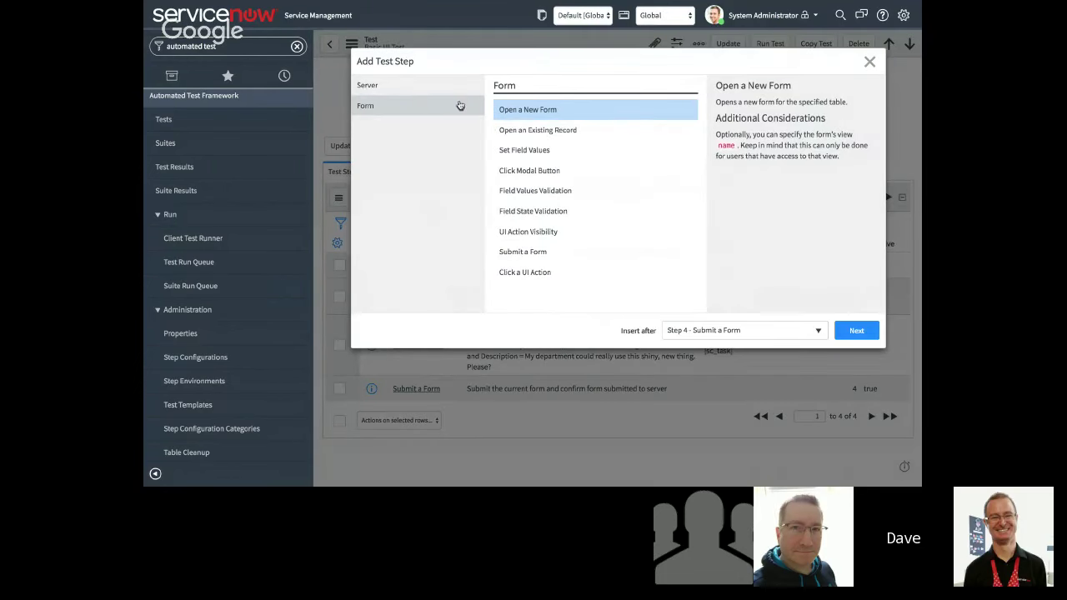
{"action": "left_click", "coordinate": [512, 191]}
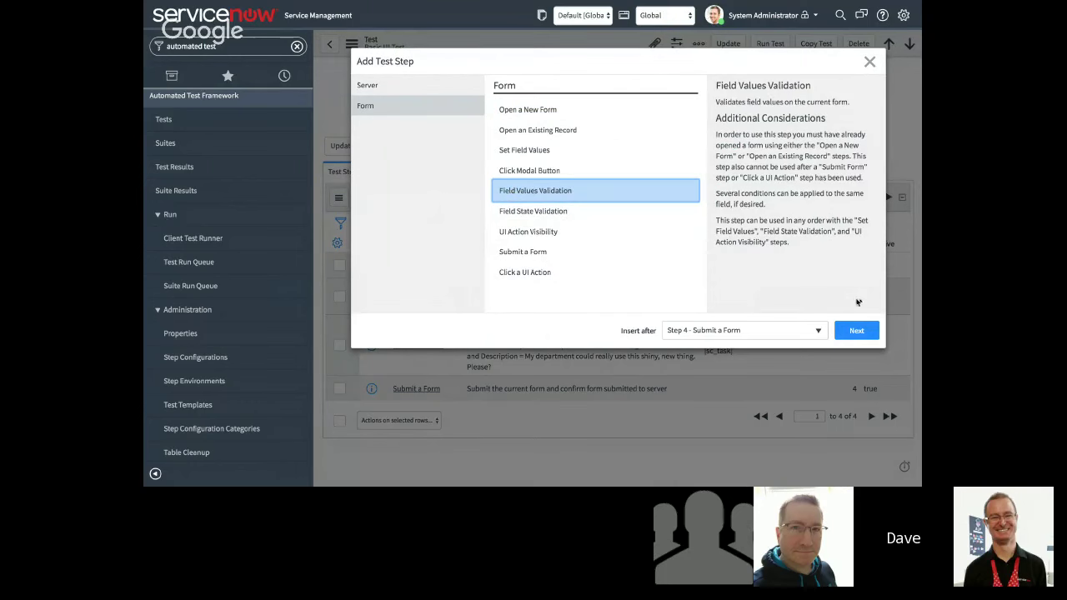
{"action": "left_click", "coordinate": [855, 330]}
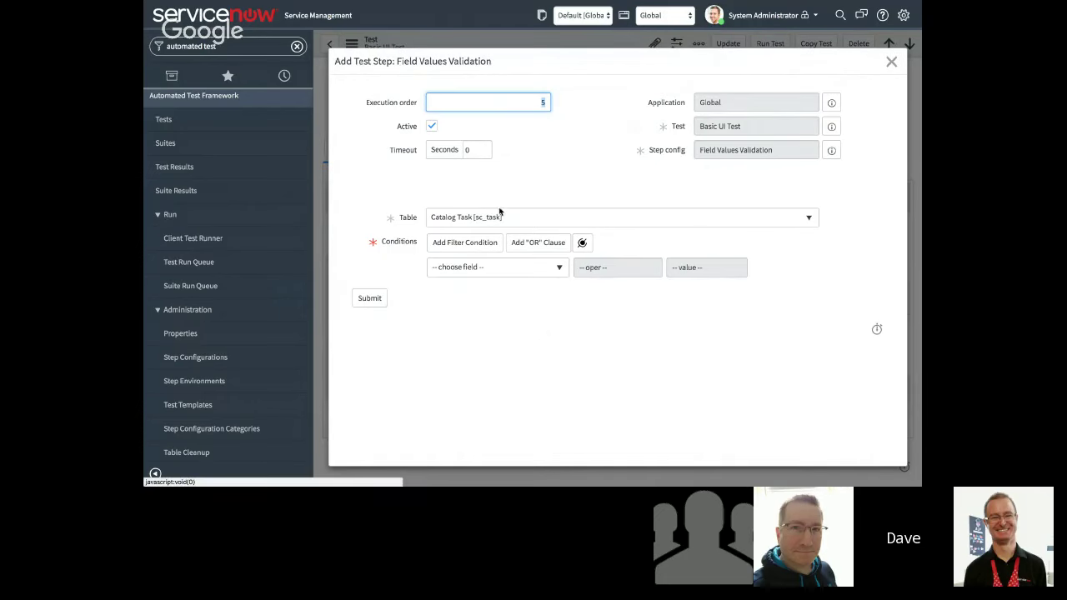
Choose Correlation ID as the condition field for the Field Values Validation step on Catalog Task
{"action": "left_click", "coordinate": [528, 268]}
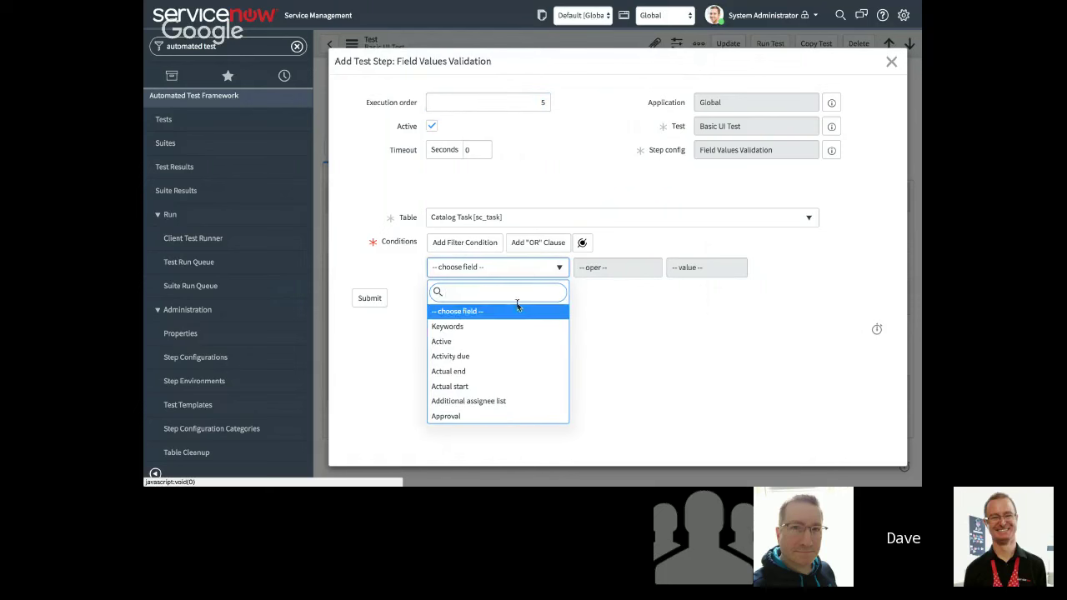
{"action": "scroll", "coordinate": [510, 338], "scroll_direction": "down", "scroll_amount": 6}
{"action": "scroll", "coordinate": [510, 338], "scroll_direction": "down", "scroll_amount": 3}
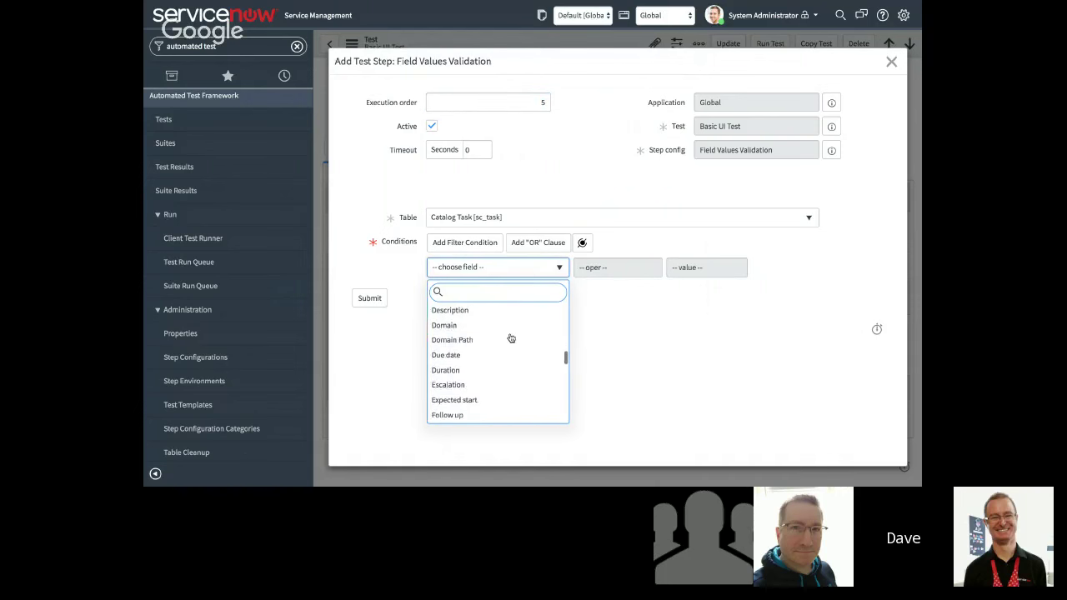
{"action": "scroll", "coordinate": [510, 337], "scroll_direction": "up", "scroll_amount": 2}
{"action": "scroll", "coordinate": [511, 338], "scroll_direction": "up", "scroll_amount": 8}
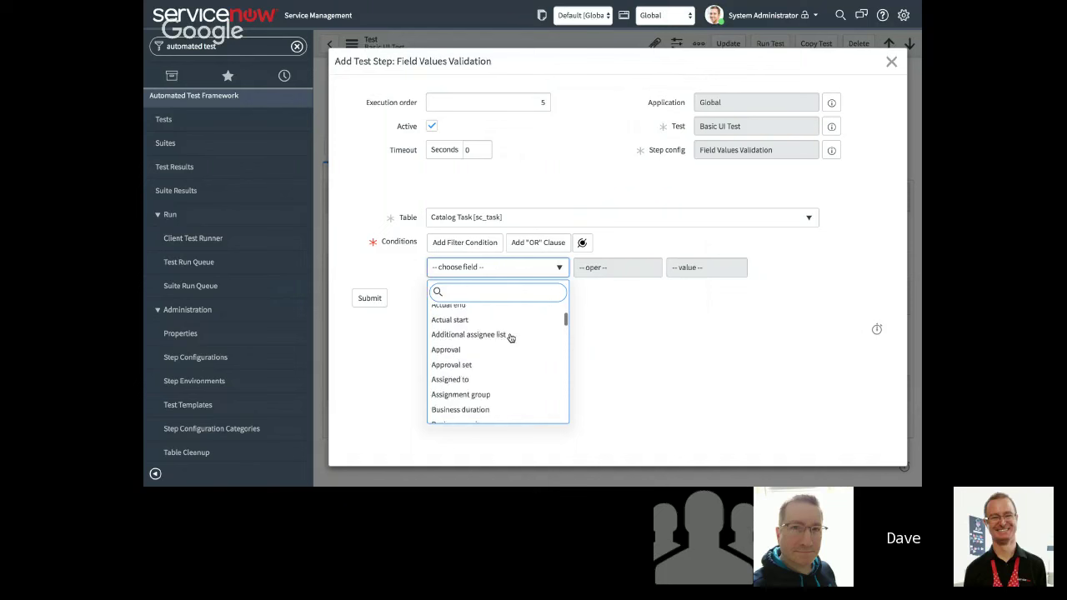
{"action": "scroll", "coordinate": [510, 338], "scroll_direction": "down", "scroll_amount": 2}
{"action": "scroll", "coordinate": [510, 338], "scroll_direction": "up", "scroll_amount": 1}
{"action": "scroll", "coordinate": [510, 337], "scroll_direction": "down", "scroll_amount": 8}
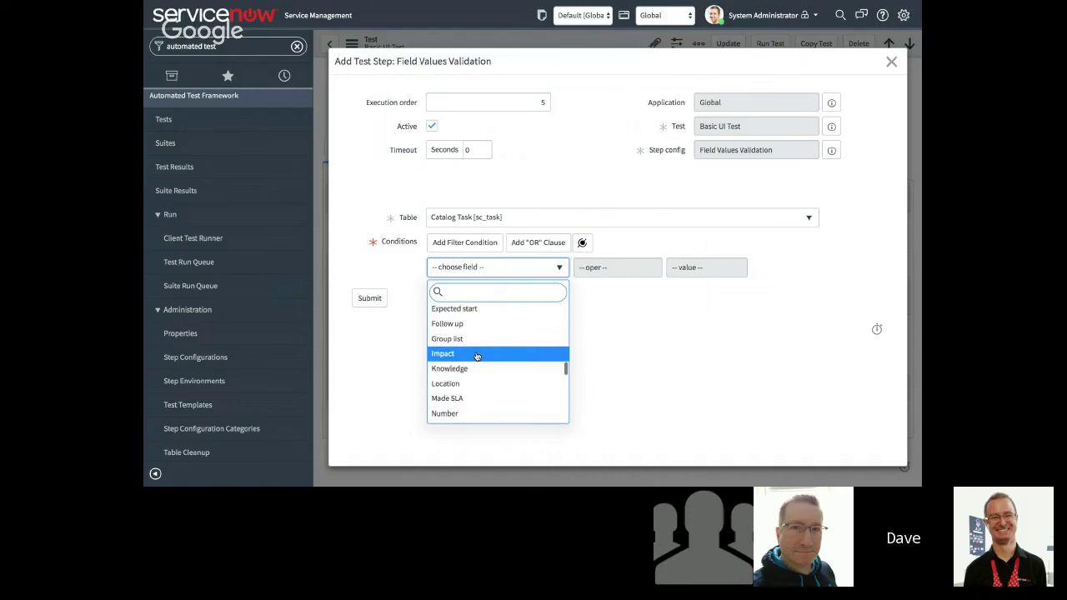
{"action": "left_click", "coordinate": [477, 355]}
{"action": "left_click", "coordinate": [516, 274]}
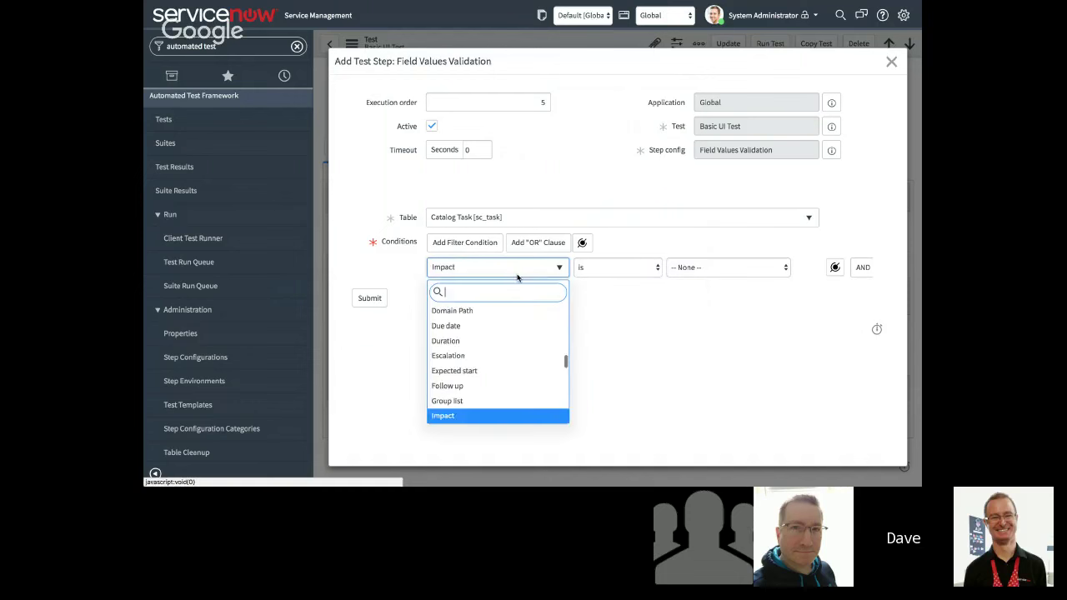
{"action": "scroll", "coordinate": [488, 371], "scroll_direction": "up", "scroll_amount": 4}
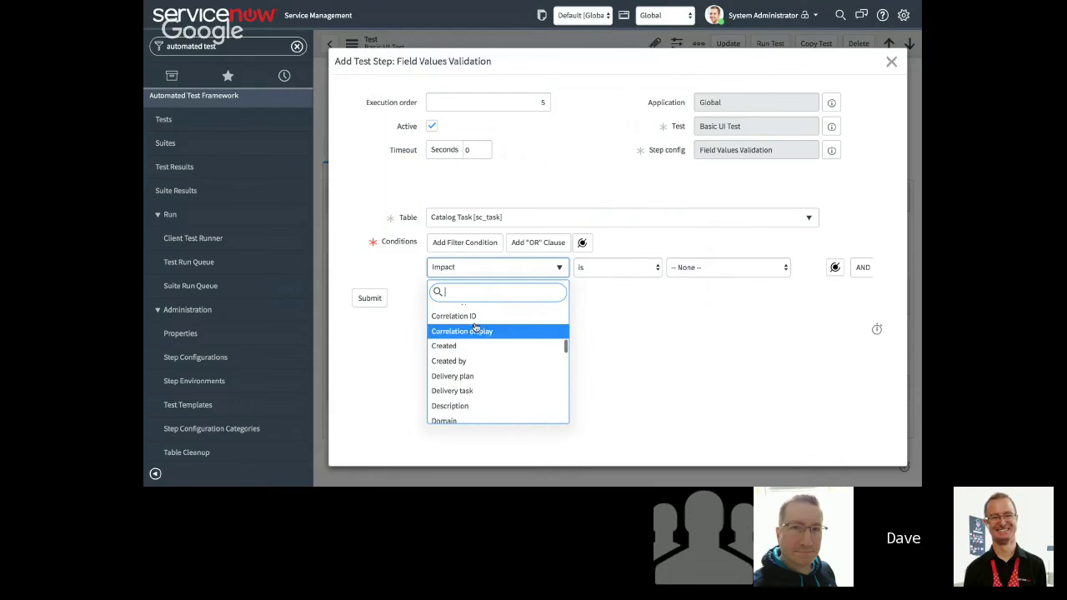
{"action": "left_click", "coordinate": [471, 316]}
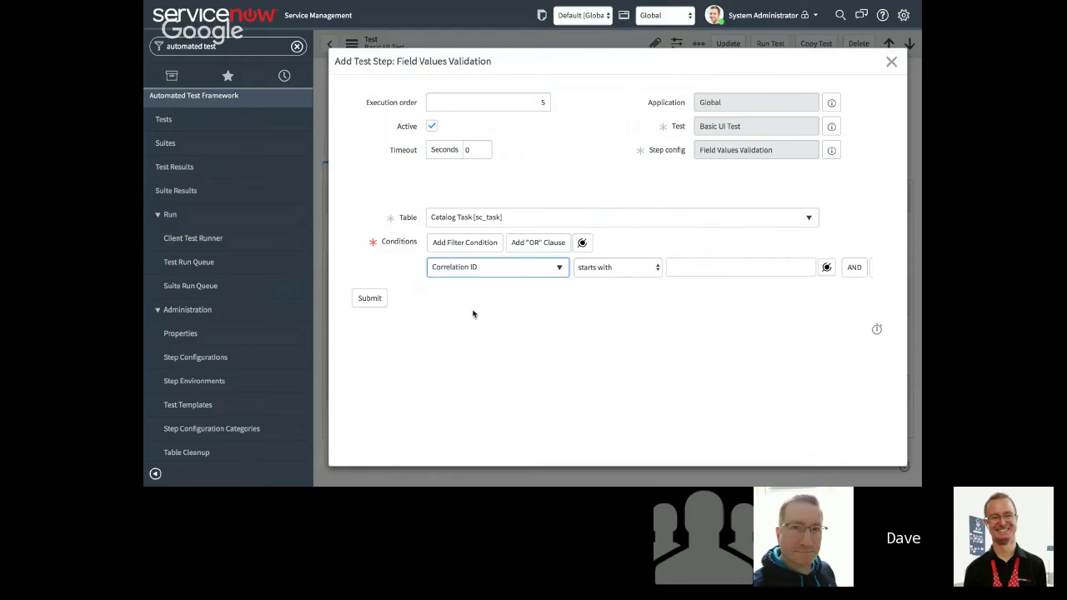
Map the Correlation ID condition's value to the Record from Step 4: Submit a Form and set the operator to is
{"action": "left_click", "coordinate": [825, 268]}
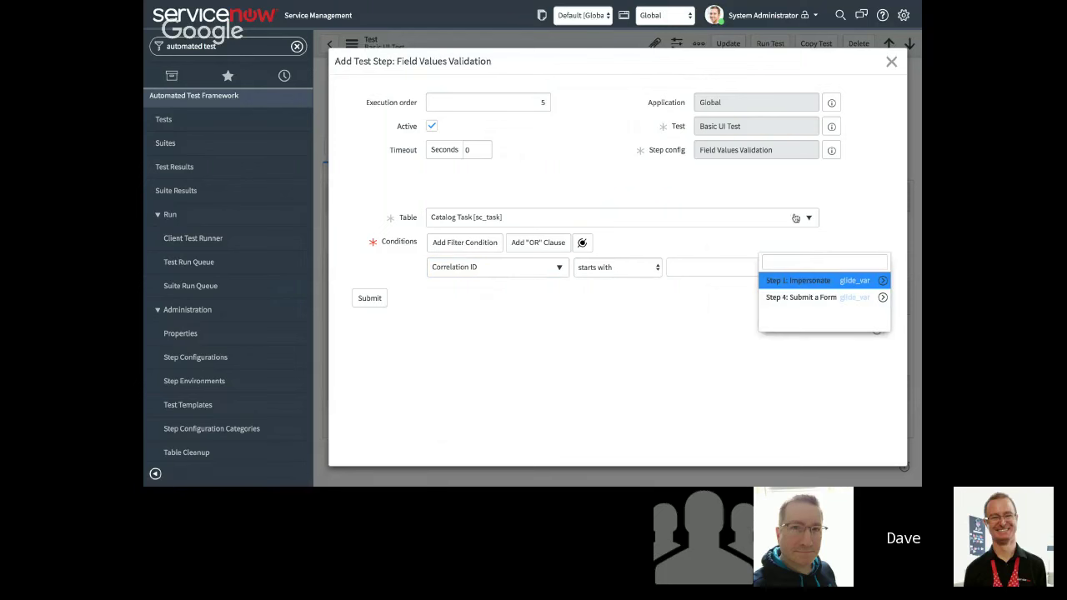
{"action": "left_click", "coordinate": [884, 298]}
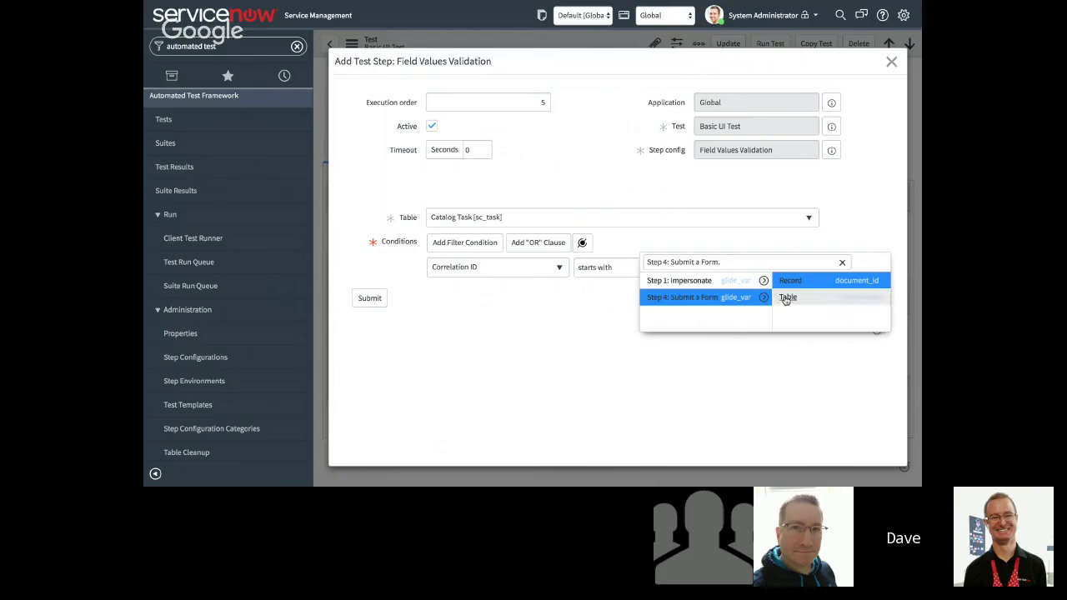
{"action": "left_click", "coordinate": [845, 283]}
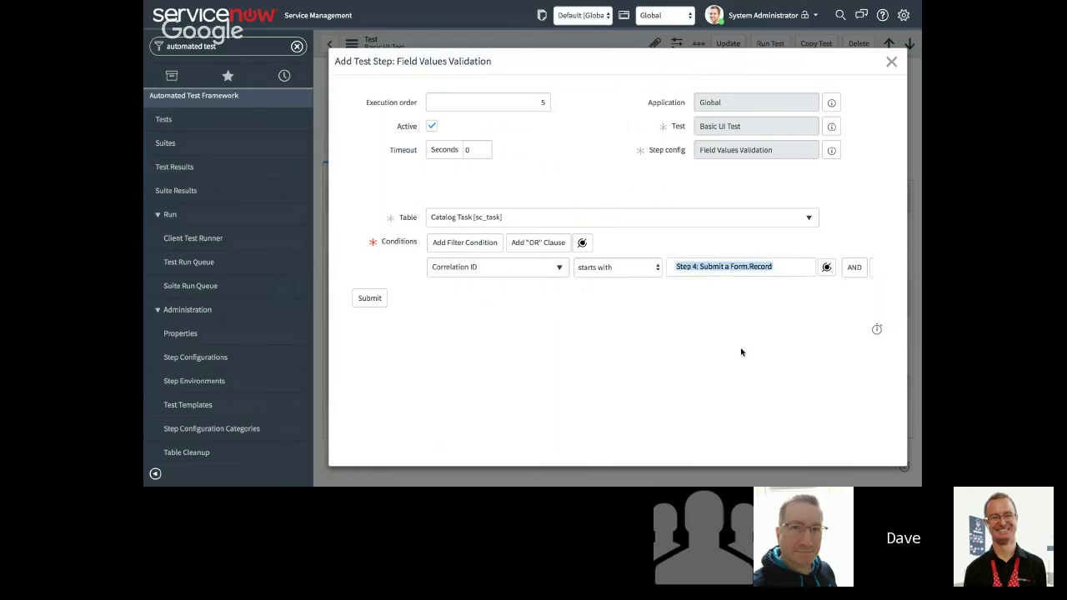
{"action": "left_click", "coordinate": [625, 265]}
{"action": "left_click", "coordinate": [633, 350]}
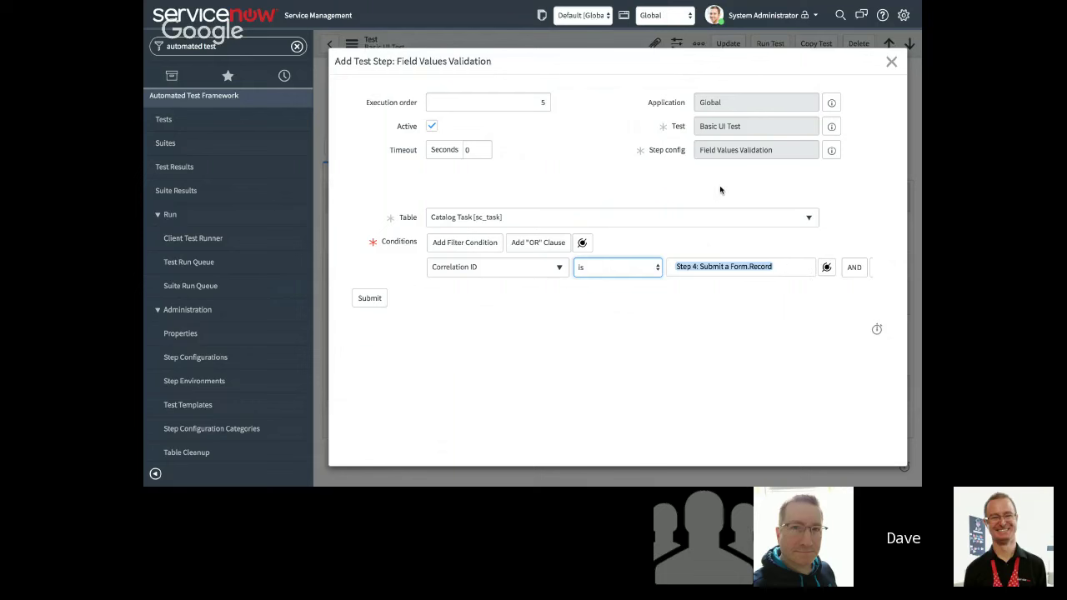
Review the Step 4: Submit a Form outputs available for the condition value, and discard the new Field Values Validation step
{"action": "left_click", "coordinate": [827, 268]}
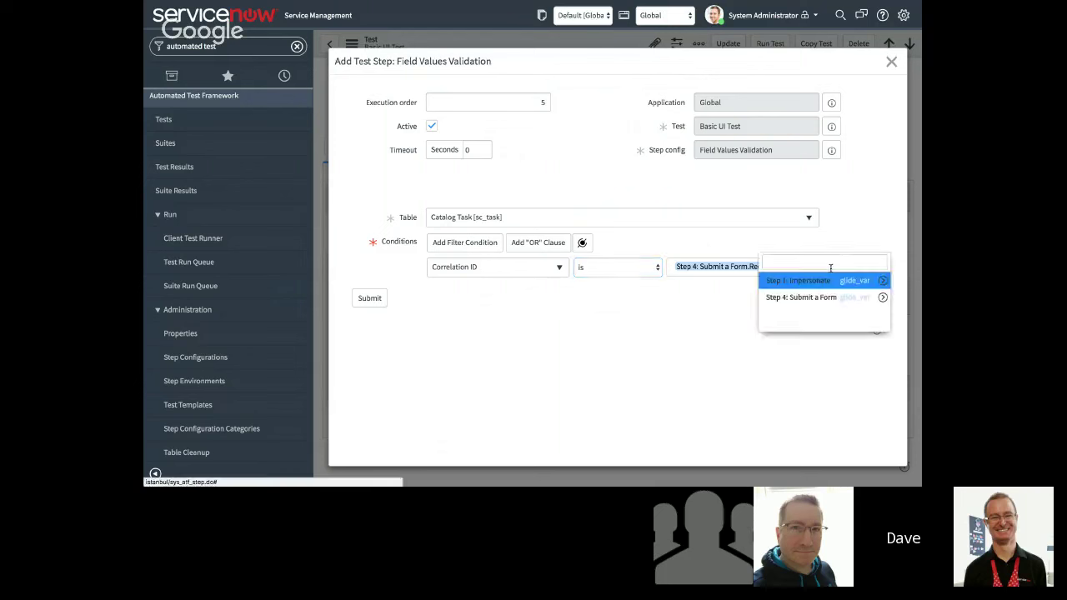
{"action": "left_click", "coordinate": [882, 300]}
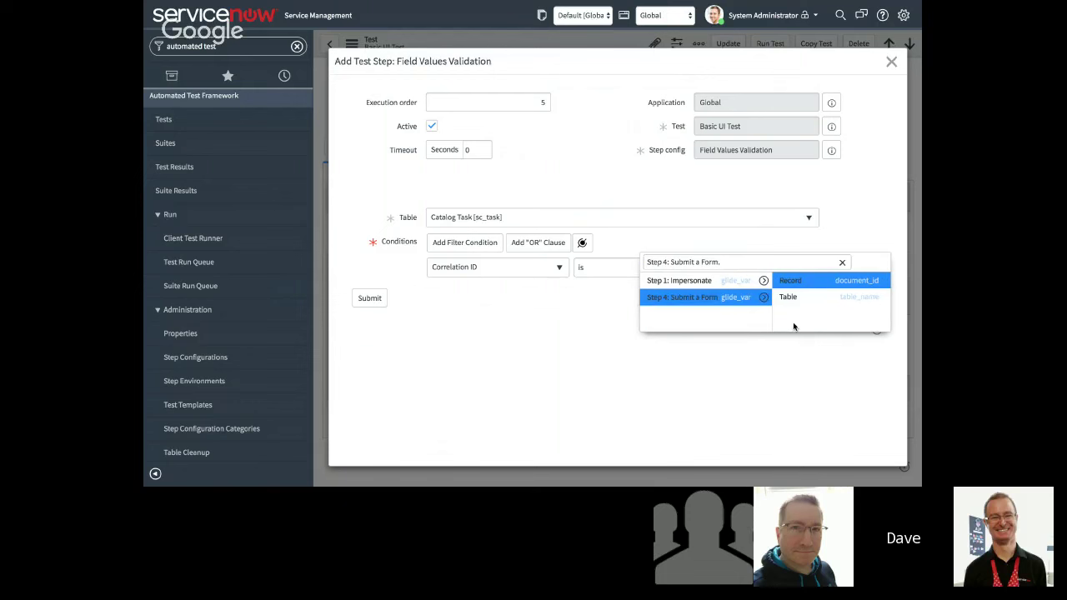
{"action": "left_click", "coordinate": [892, 62]}
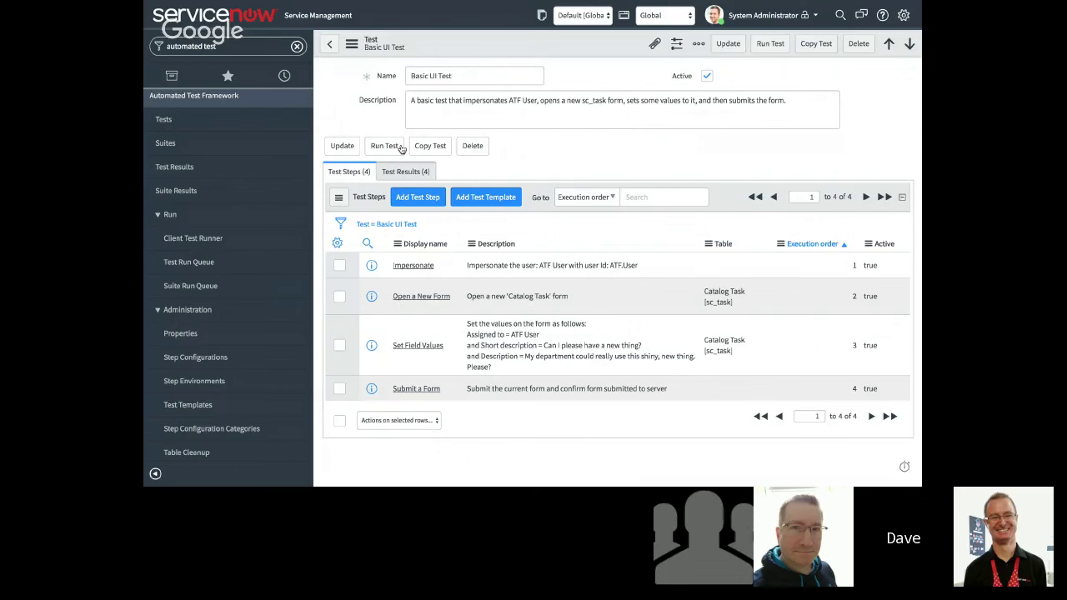
Open the list of Automated Test Framework step configurations
{"action": "left_click", "coordinate": [191, 358]}
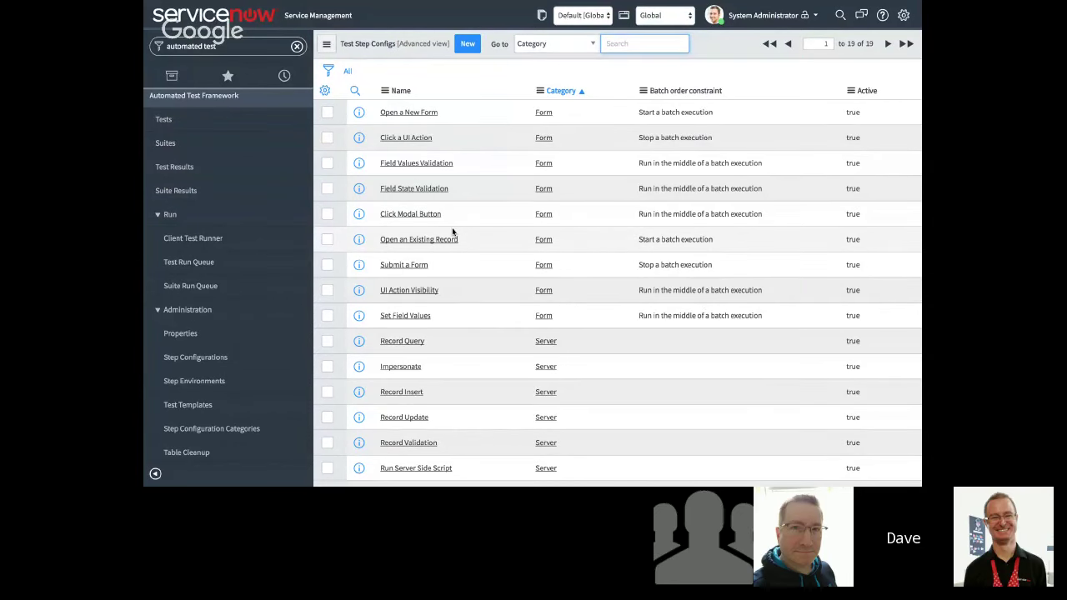
{"action": "key", "text": "super+Tab"}
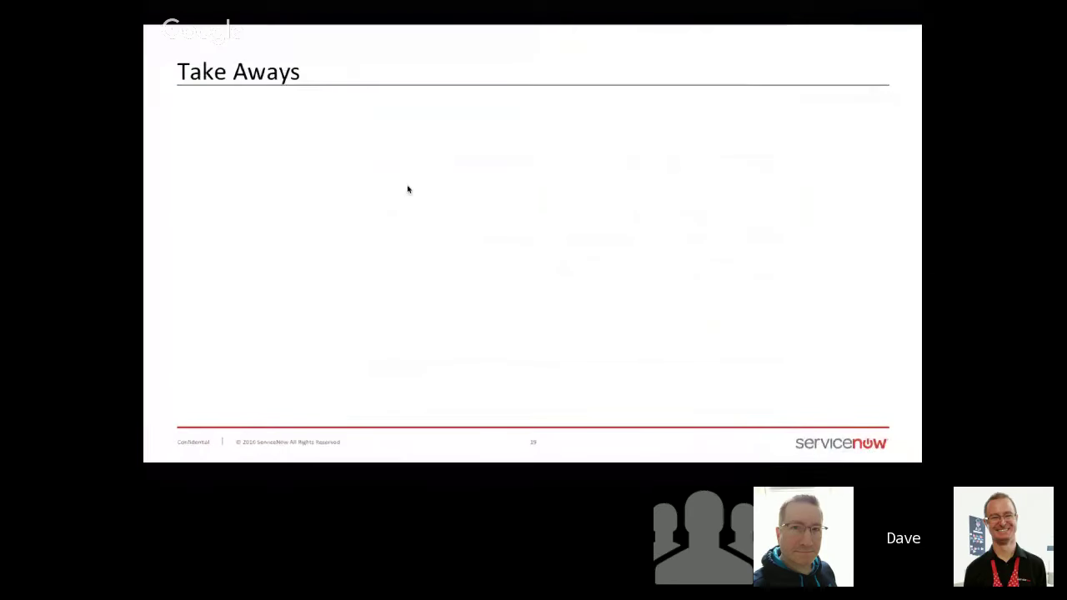
{"action": "key", "text": "Right"}
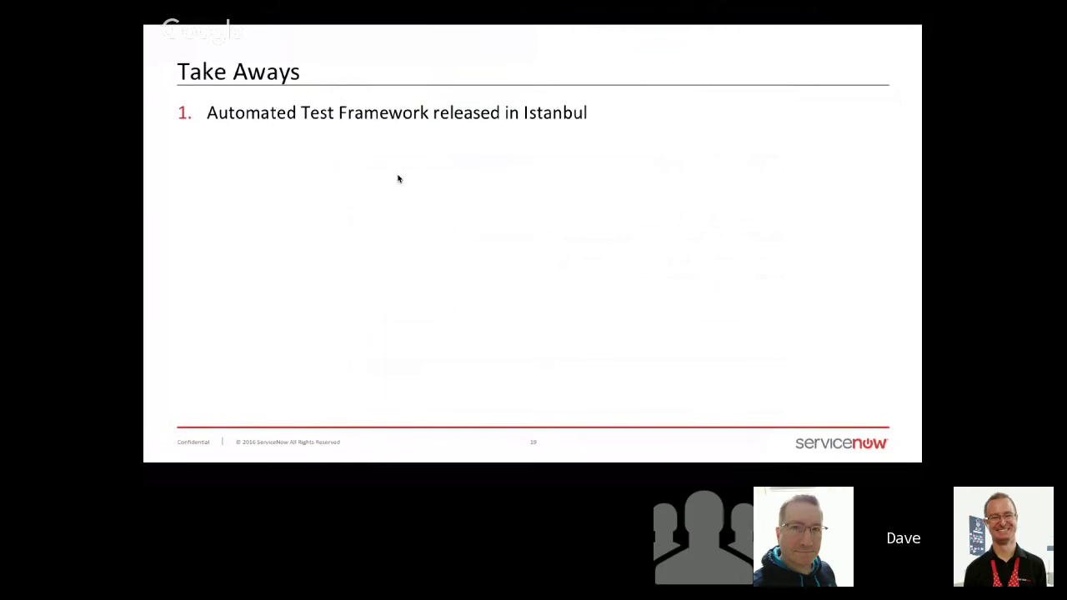
{"action": "key", "text": "Right"}
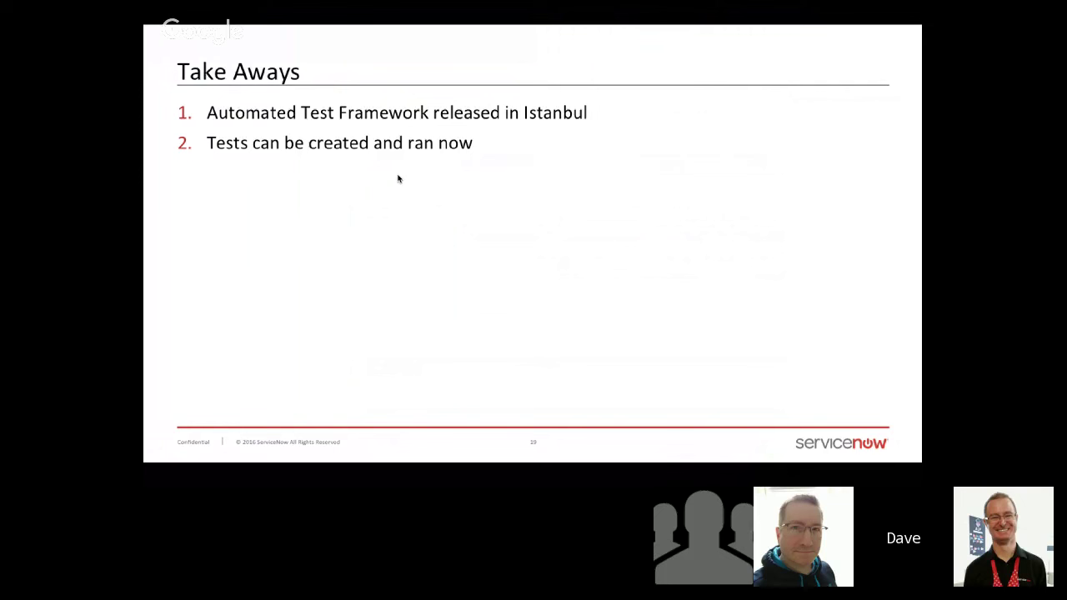
{"action": "key", "text": "Right"}
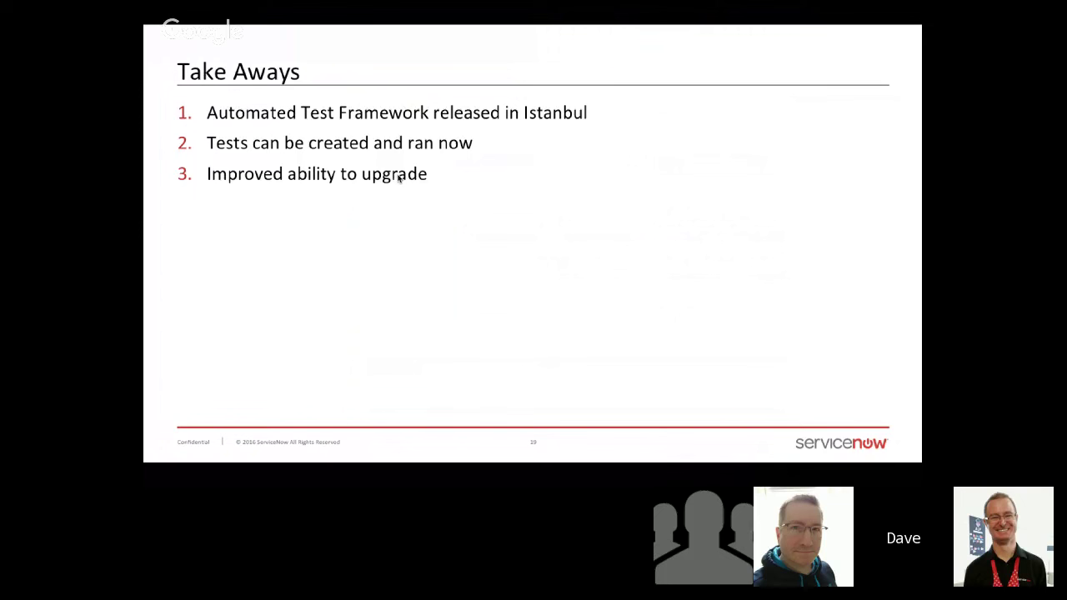
{"action": "key", "text": "Right"}
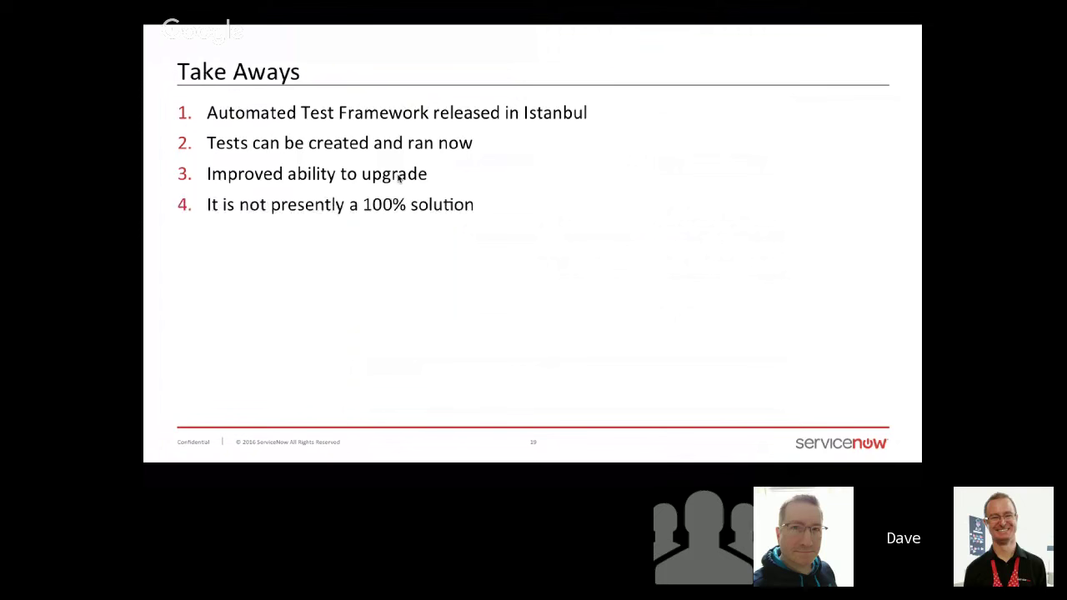